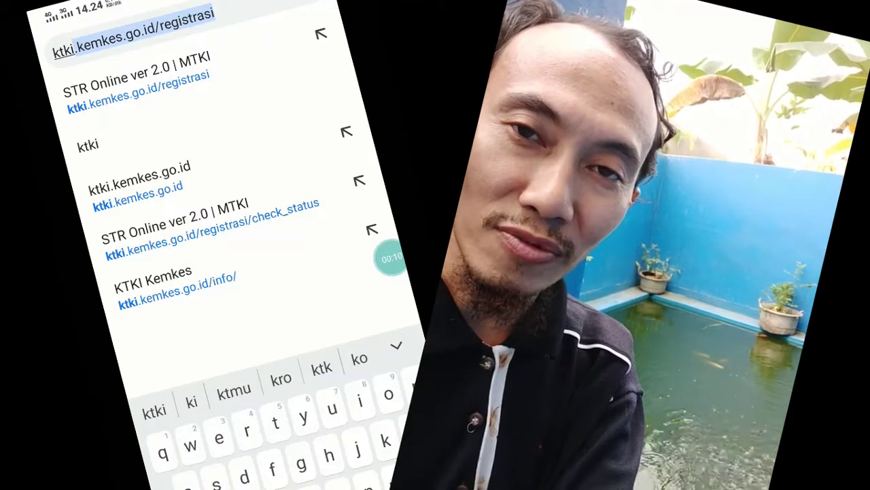
Go to ktki.kemkes.go.id and launch Aplikasi STR Online from the REGISTRASI STR ONLINE card
left_click(139, 181)
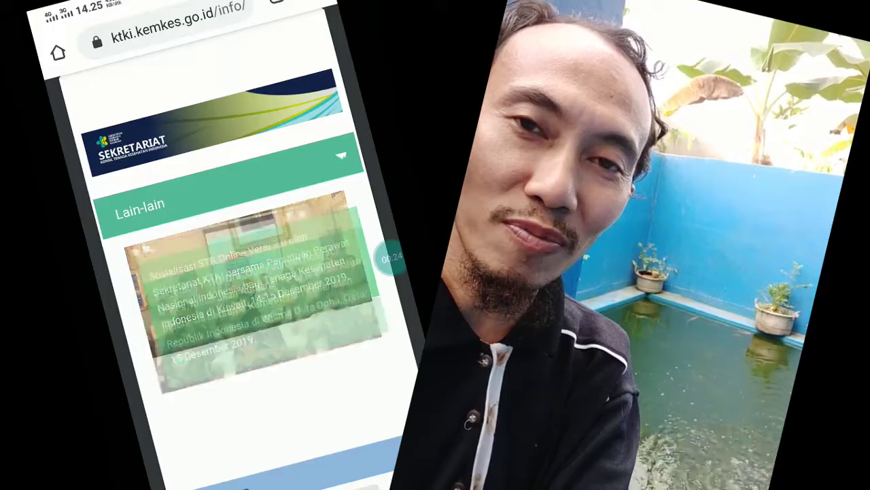
scroll(231, 272, "down", 10)
scroll(231, 272, "down", 10)
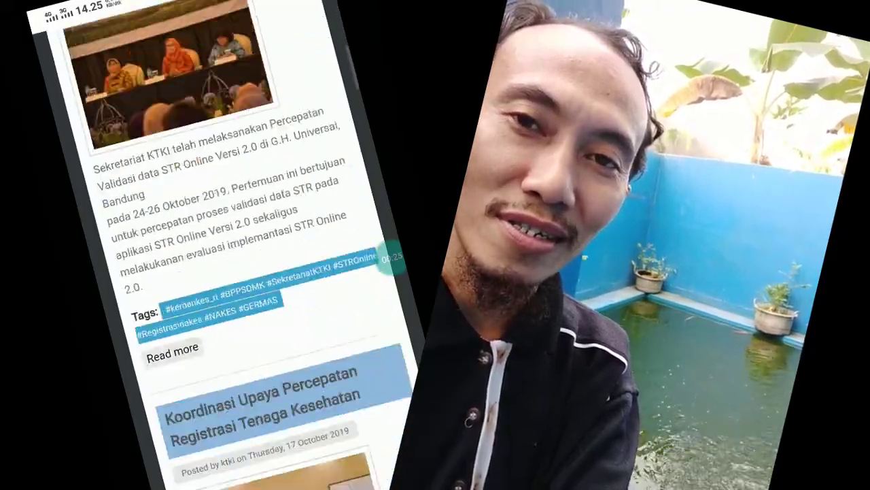
scroll(231, 272, "down", 10)
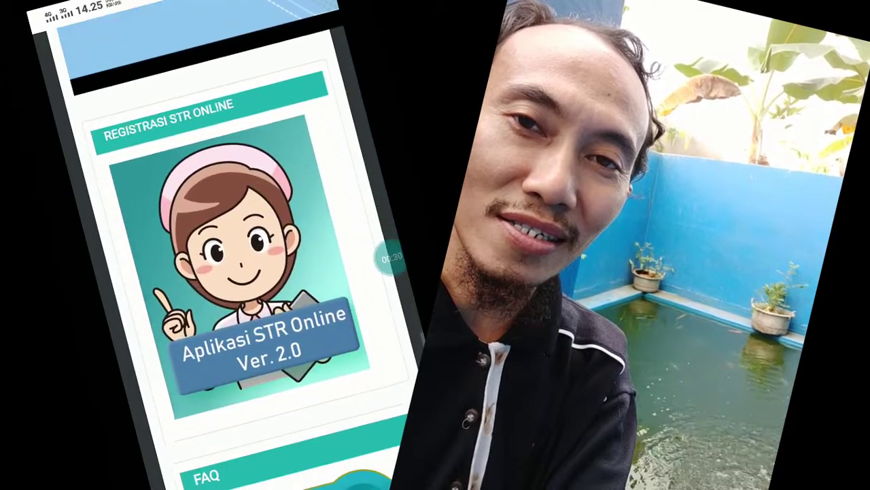
left_click(252, 272)
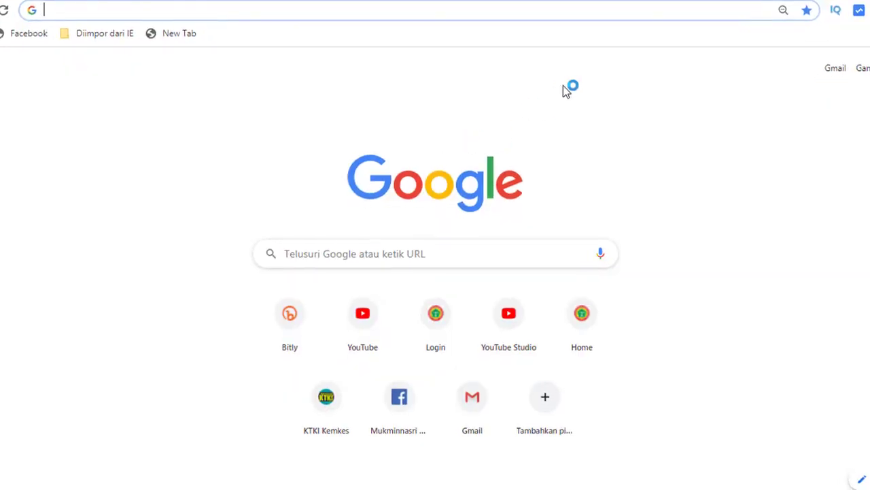
Reach the KTKI Kemkes site by typing 'ktki', open the STR Online banner, and dismiss the notice
type("ktki")
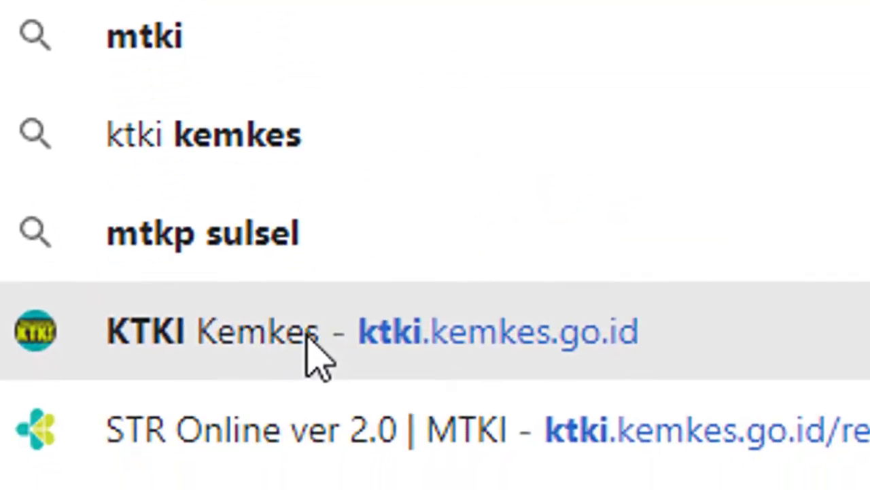
left_click(307, 335)
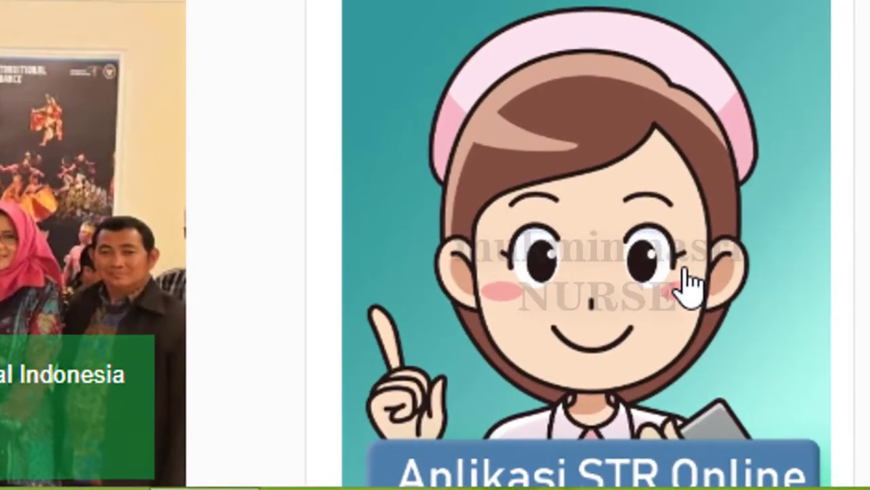
scroll(685, 270, "down", 2)
left_click(589, 48)
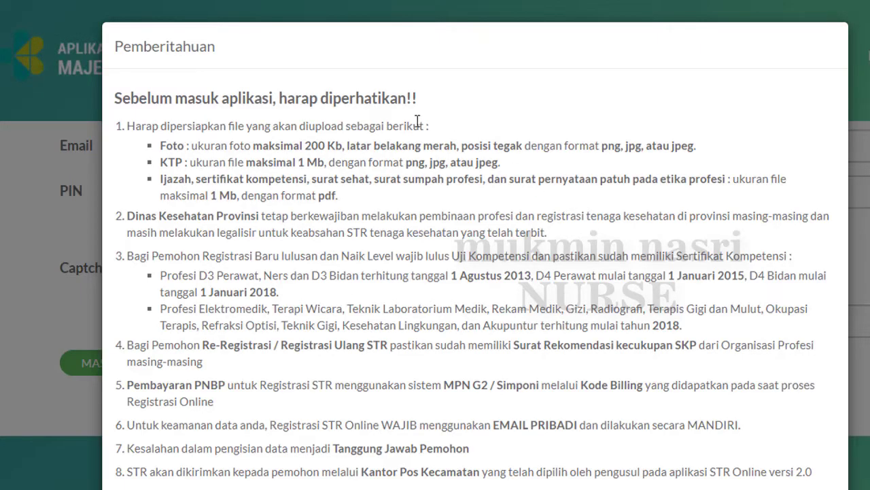
scroll(320, 278, "down", 3)
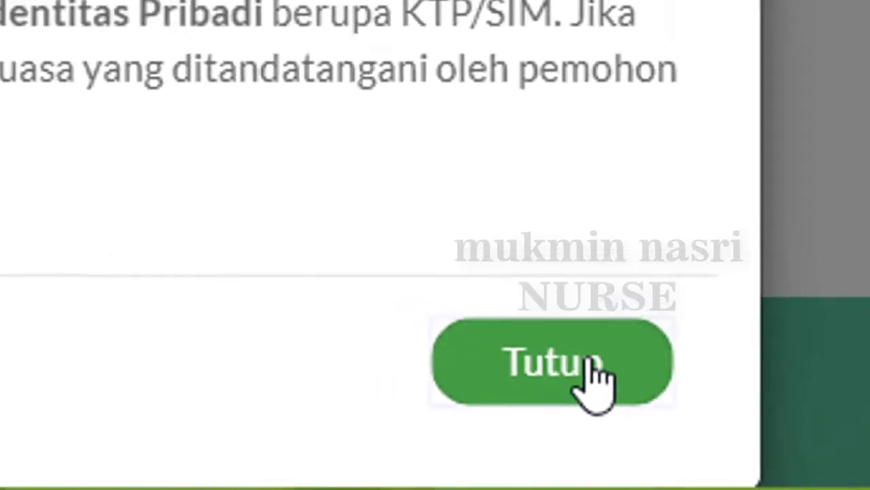
left_click(556, 369)
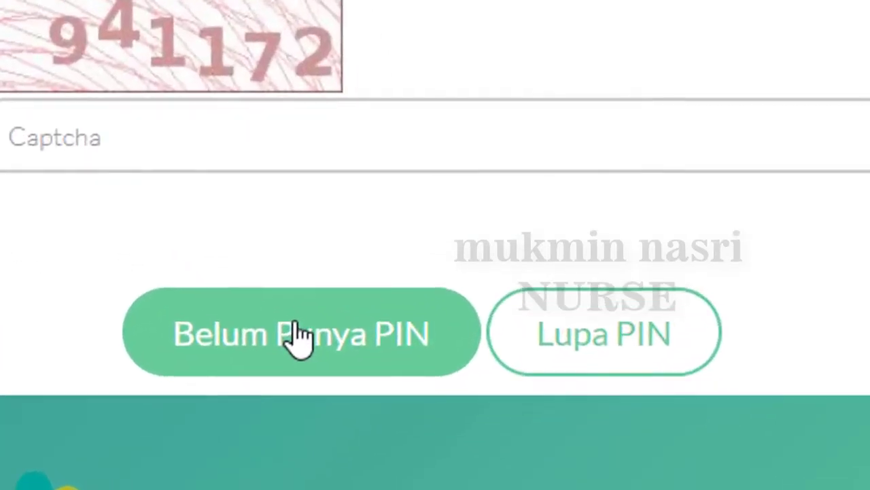
Register for a new PIN with email, NIK, name, birth details and captcha, then select the issued PIN
left_click(299, 338)
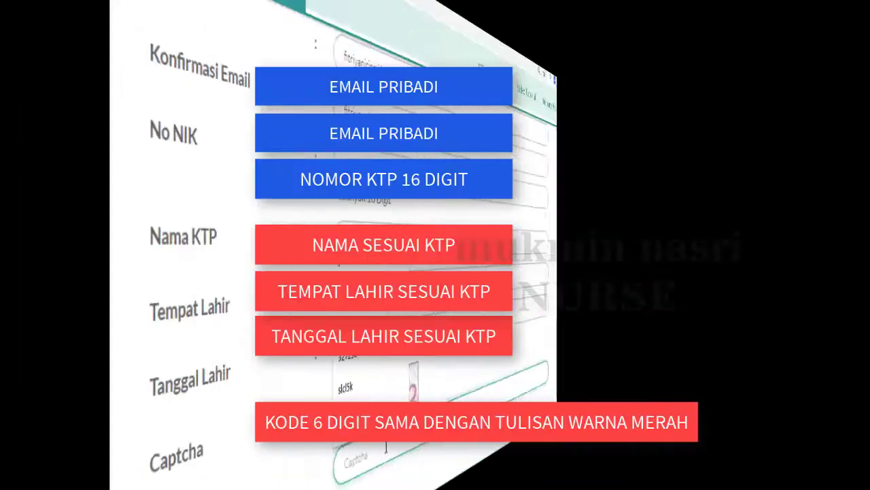
type("4")
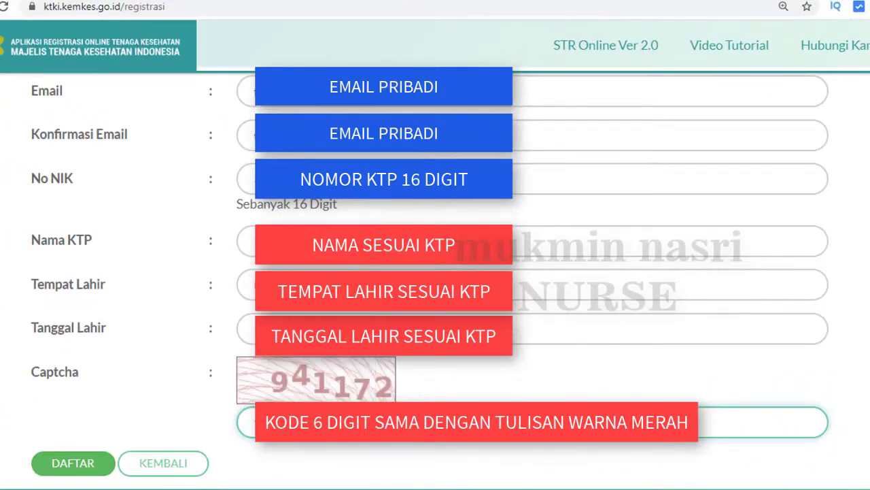
left_click(85, 469)
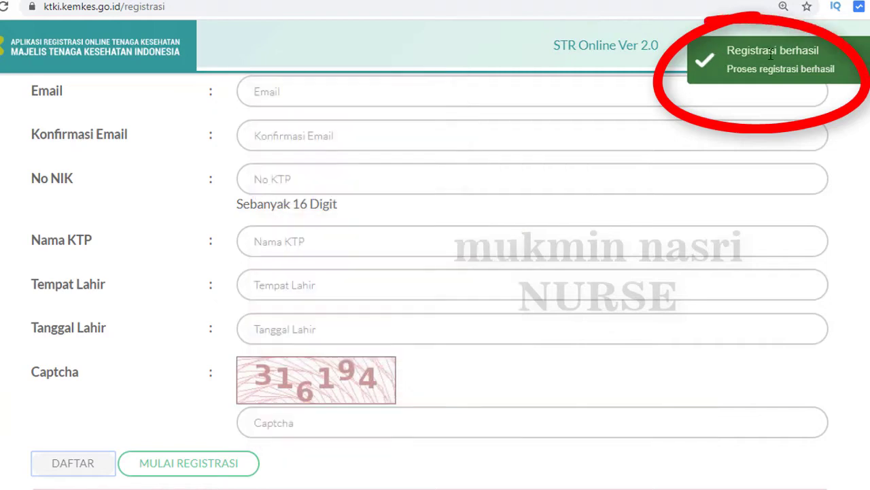
scroll(452, 422, "down", 2)
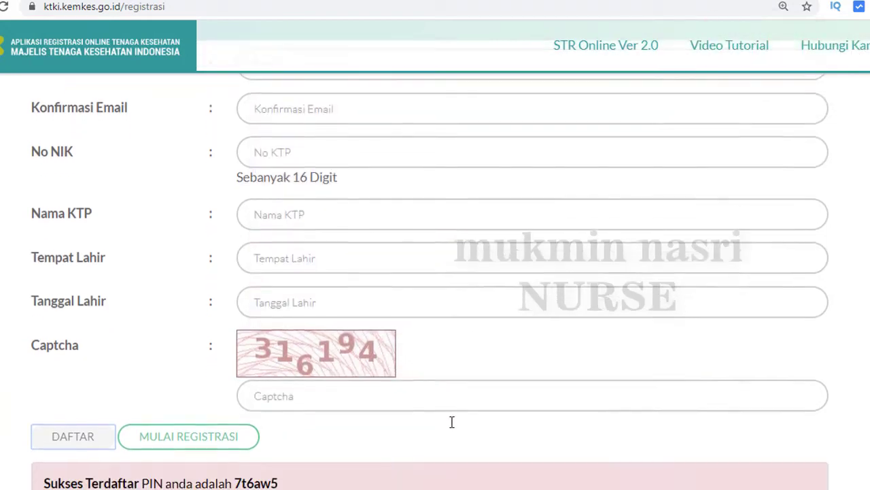
left_click_drag(236, 367, 272, 368)
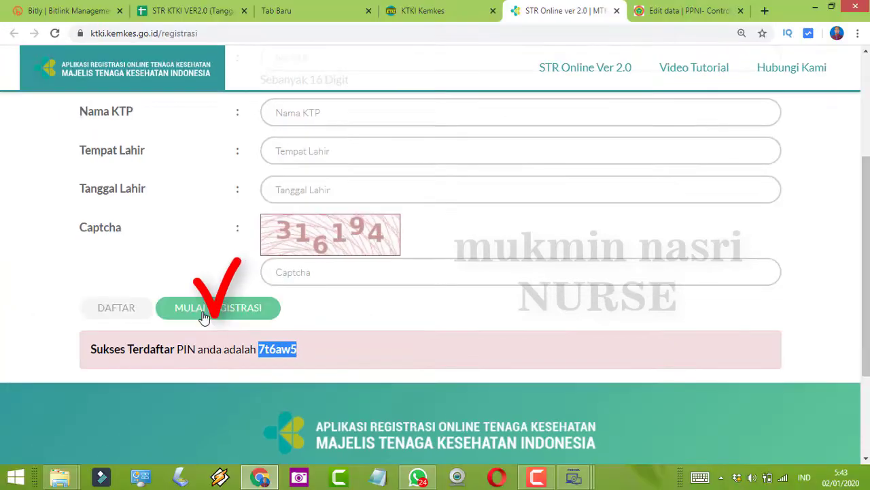
Log in with the saved email, PIN and the captcha, then choose Registrasi Ulang > Perpanjangan
left_click(204, 317)
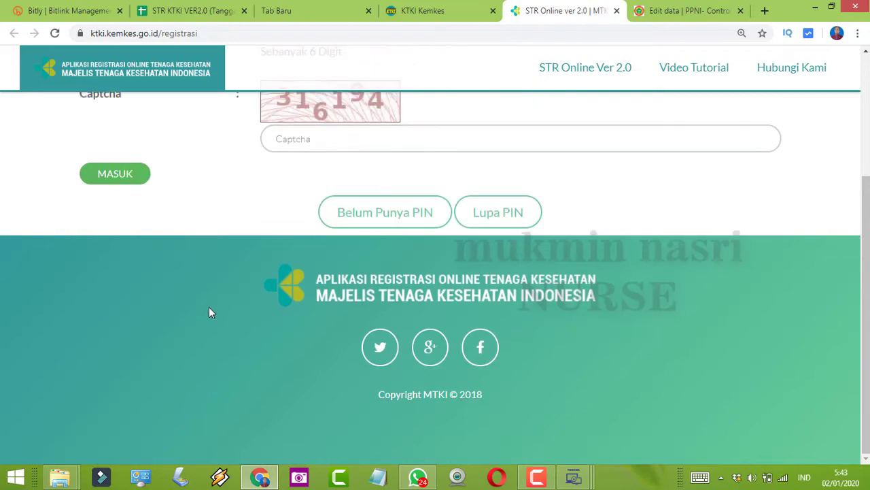
scroll(307, 234, "up", 1)
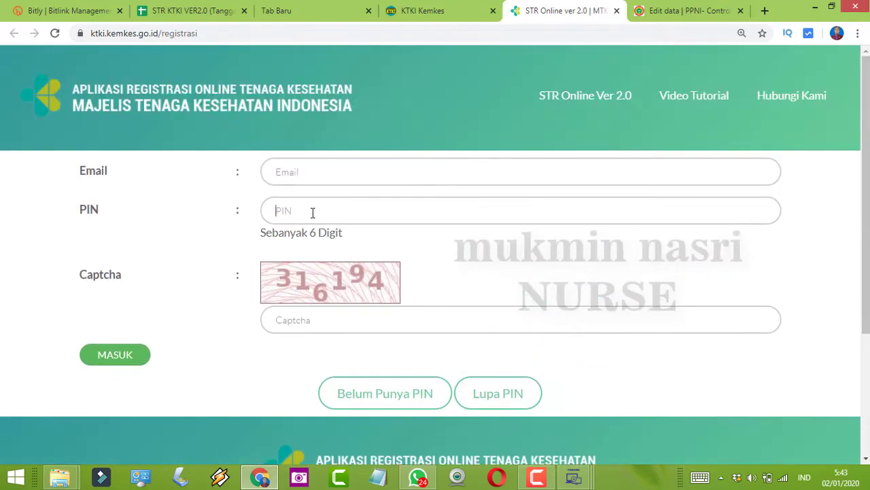
left_click(312, 212)
left_click(299, 235)
left_click(320, 321)
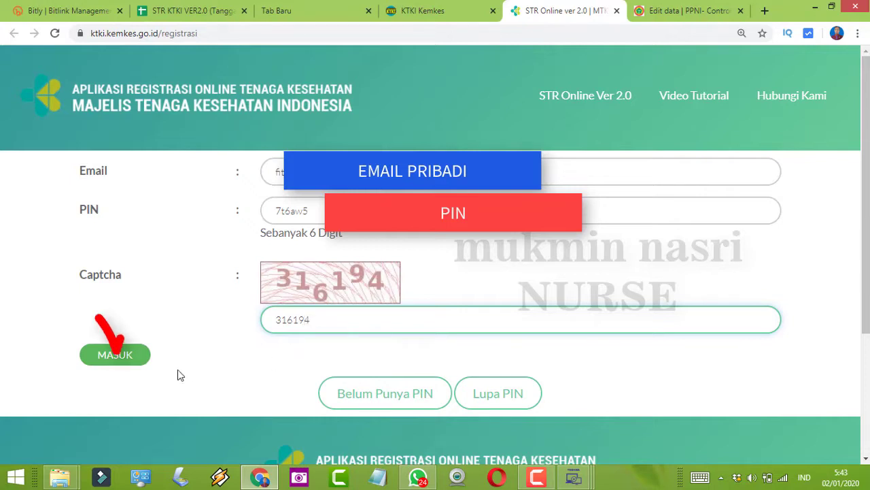
left_click(118, 362)
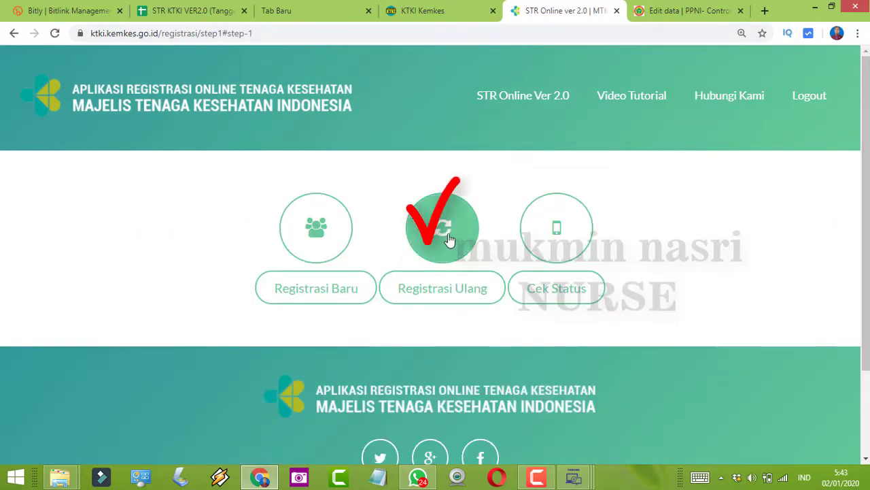
left_click(448, 238)
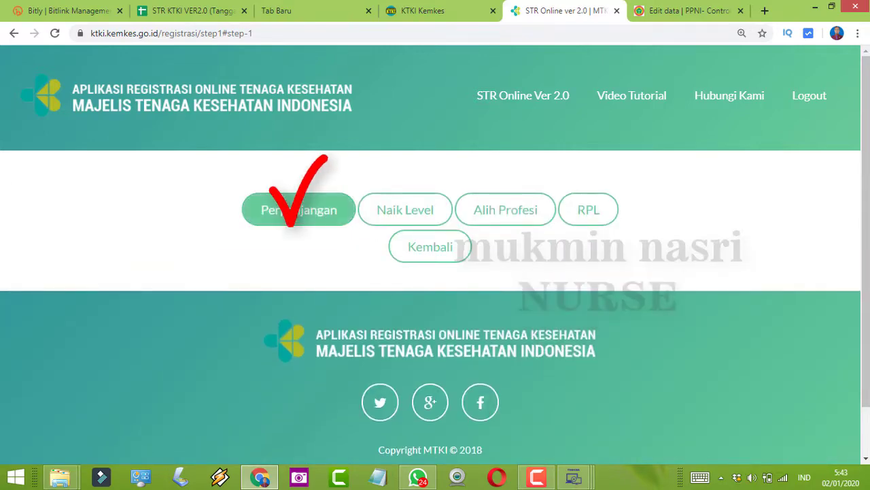
left_click(289, 212)
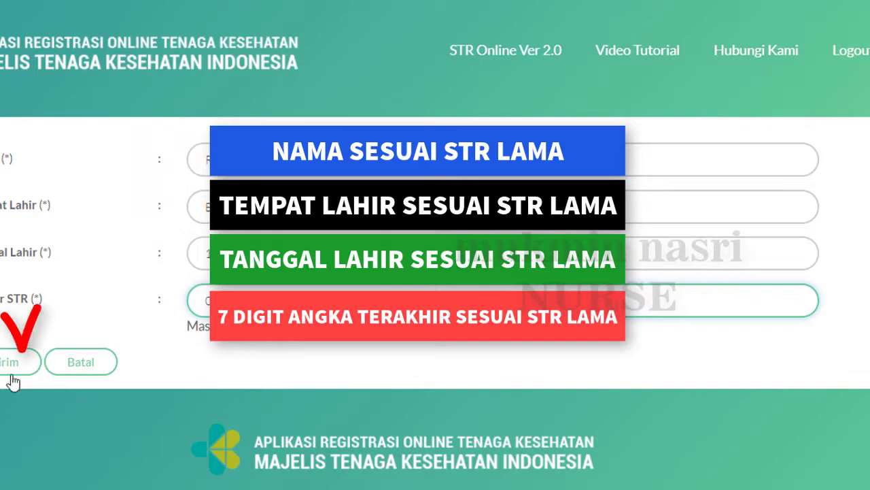
Submit the old STR details, continue past the letter, and start the renewal with DUKCAPIL data
left_click(14, 381)
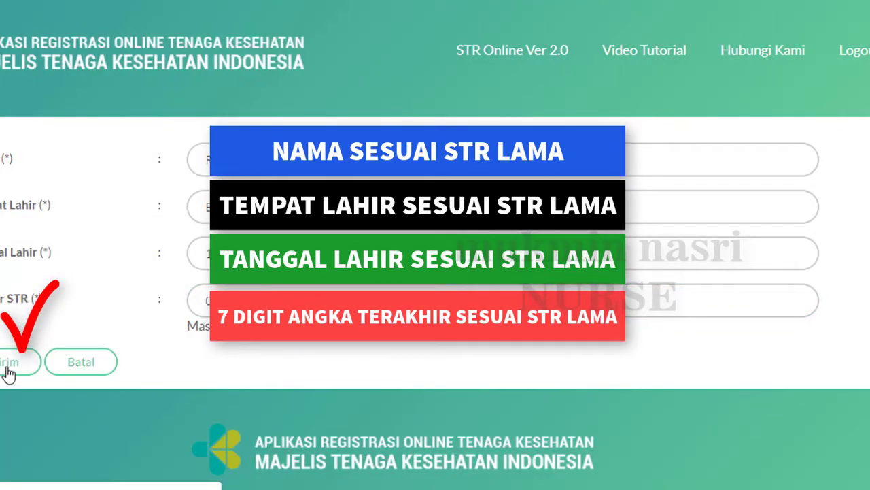
left_click(8, 374)
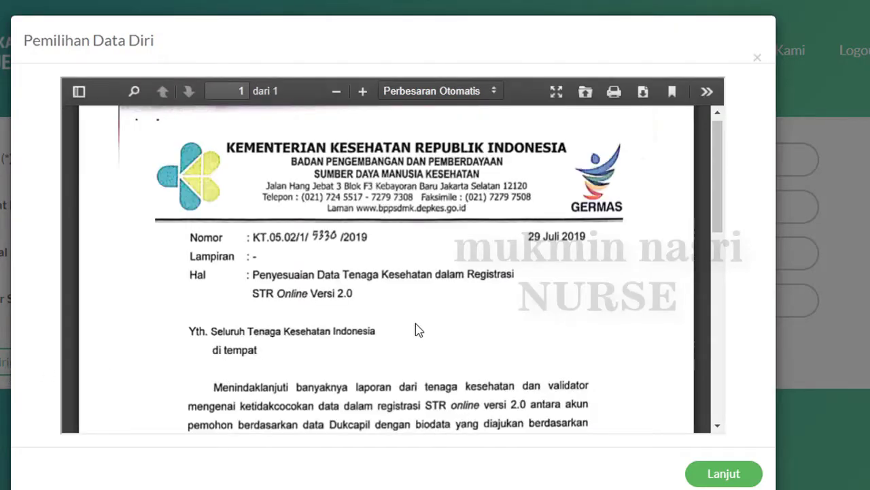
scroll(418, 329, "down", 10)
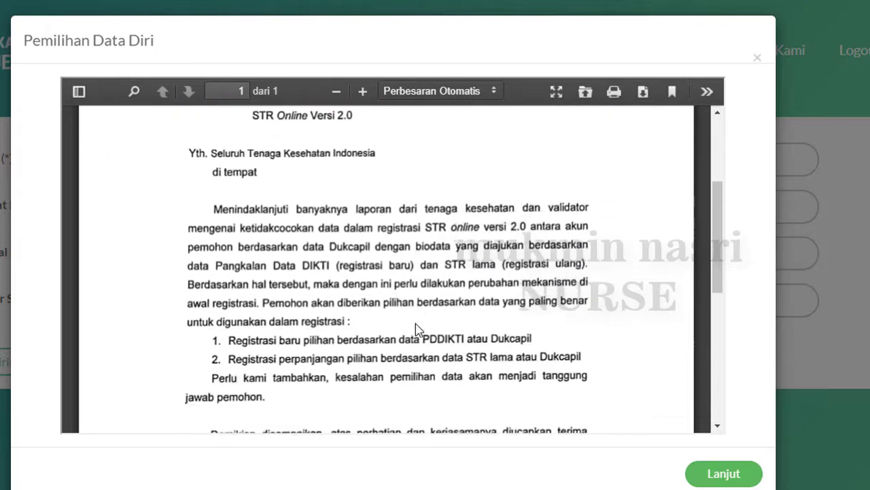
scroll(418, 329, "down", 2)
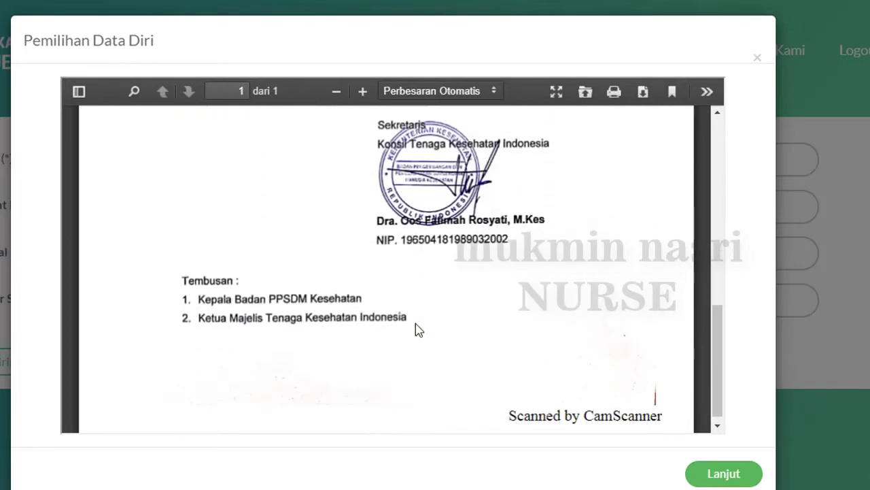
left_click(725, 476)
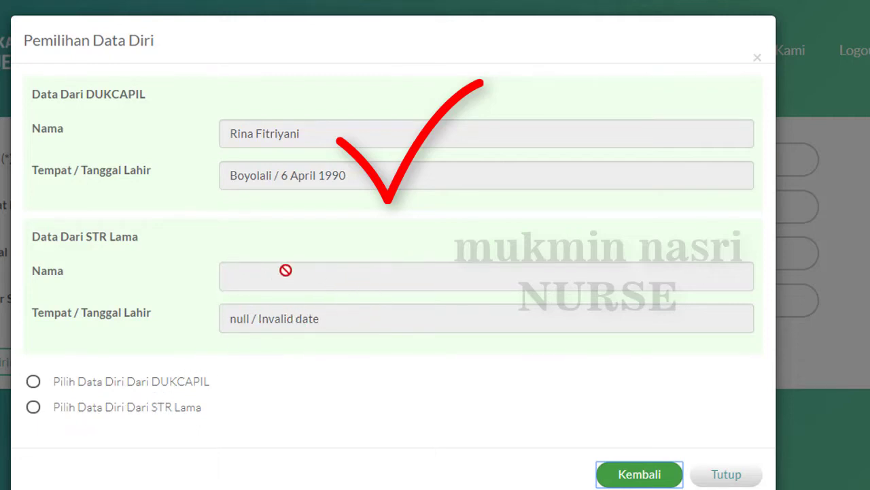
left_click(33, 383)
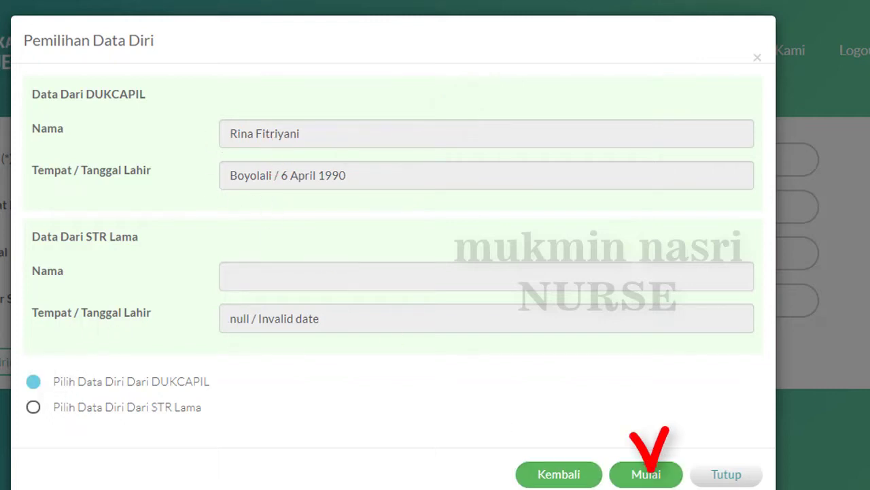
left_click(657, 480)
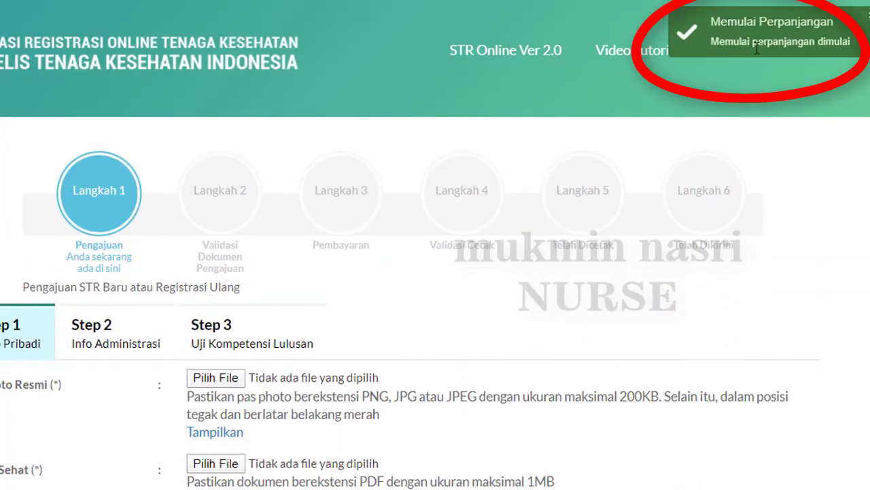
scroll(243, 243, "down", 2)
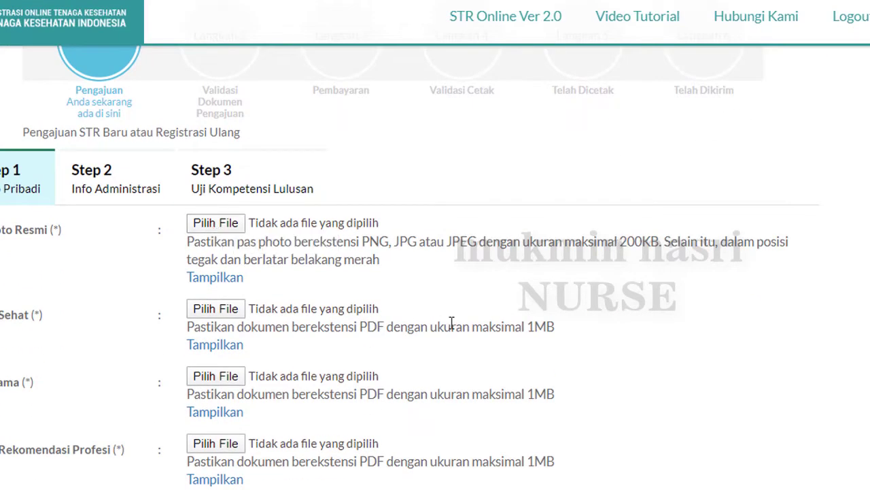
scroll(451, 325, "down", 1)
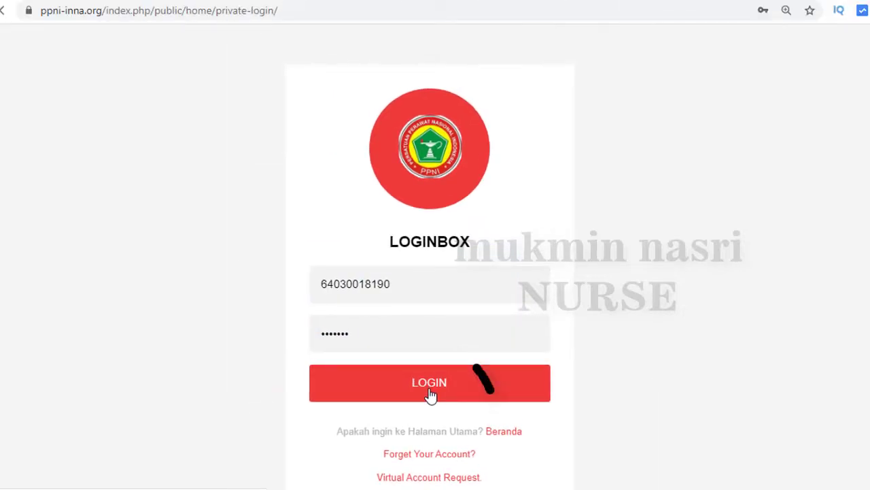
Log in to PPNI-INNA, save the password, and open PKB > Rangkuman Penilaian PKB
left_click(430, 391)
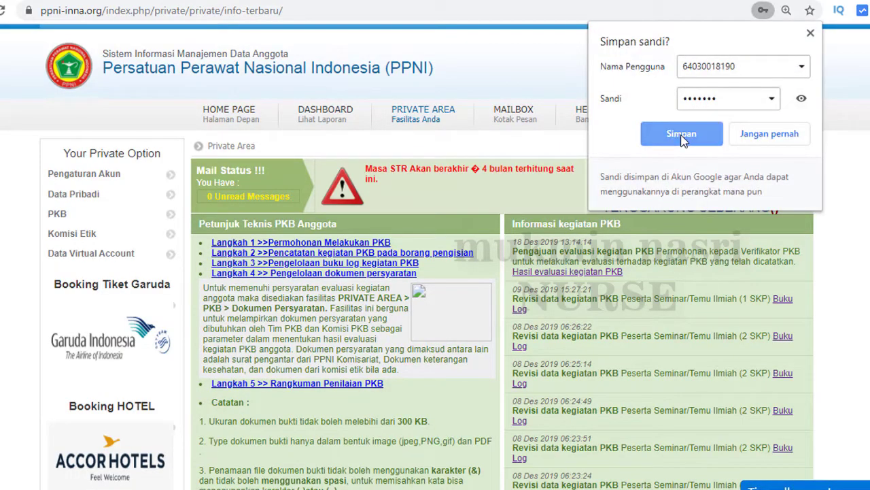
left_click(684, 139)
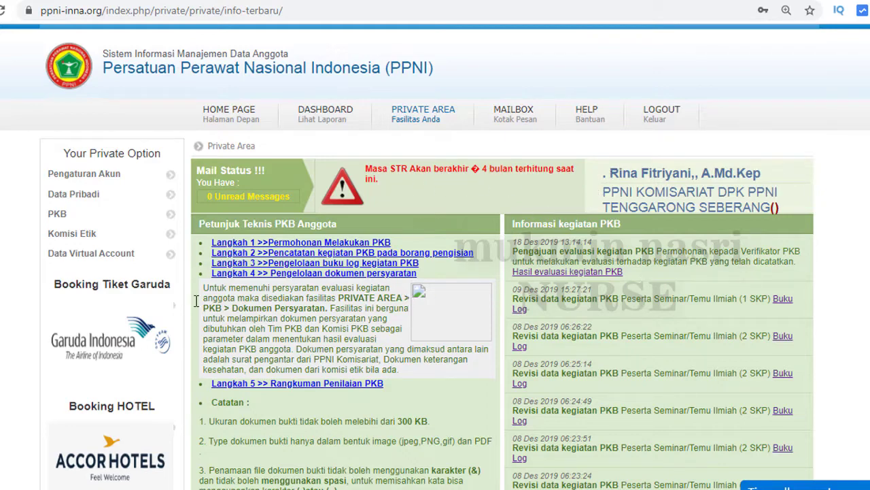
left_click(77, 219)
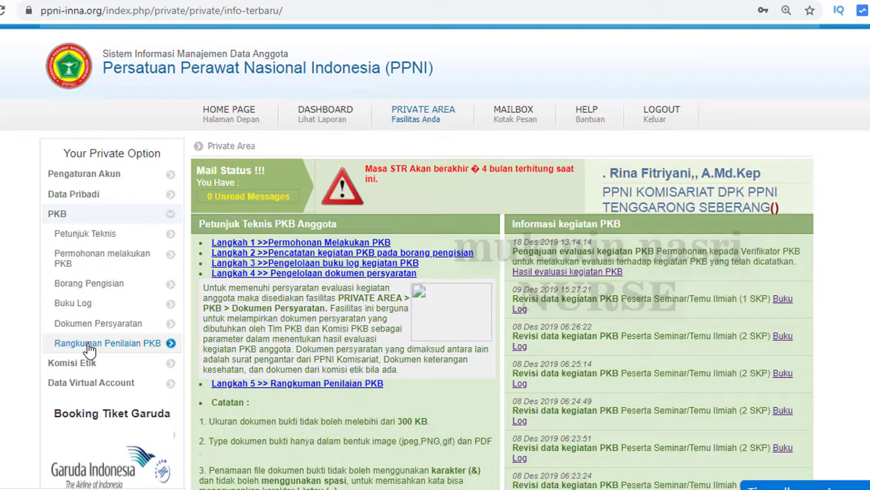
left_click(90, 347)
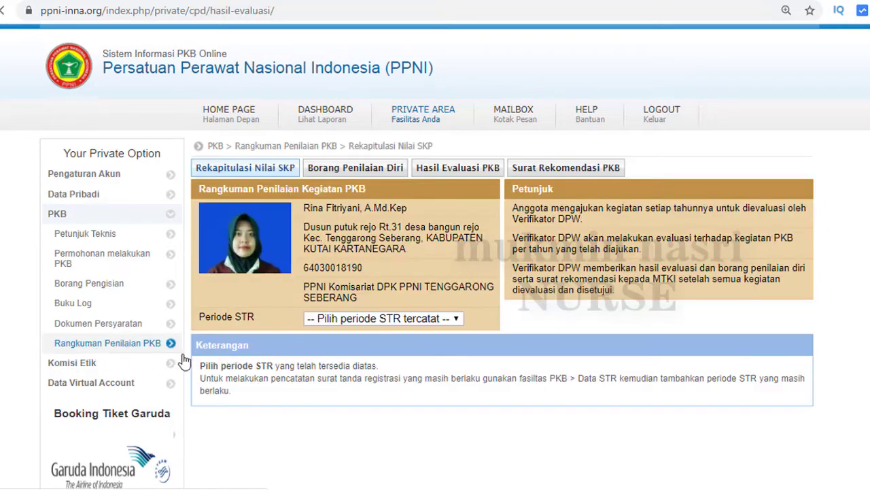
Select the 27 Apr 2015 s/d 26 Apr 2020 period, review the SKP, and open Surat Rekomendasi PKB
left_click(443, 319)
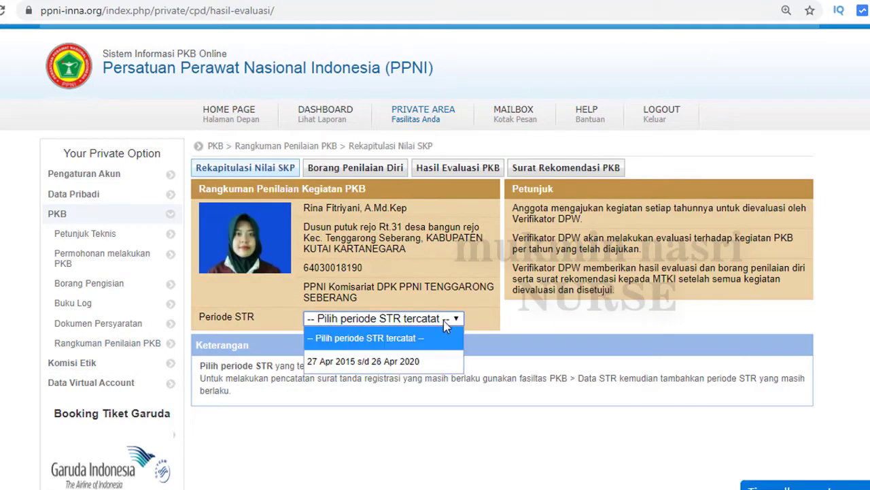
left_click(365, 361)
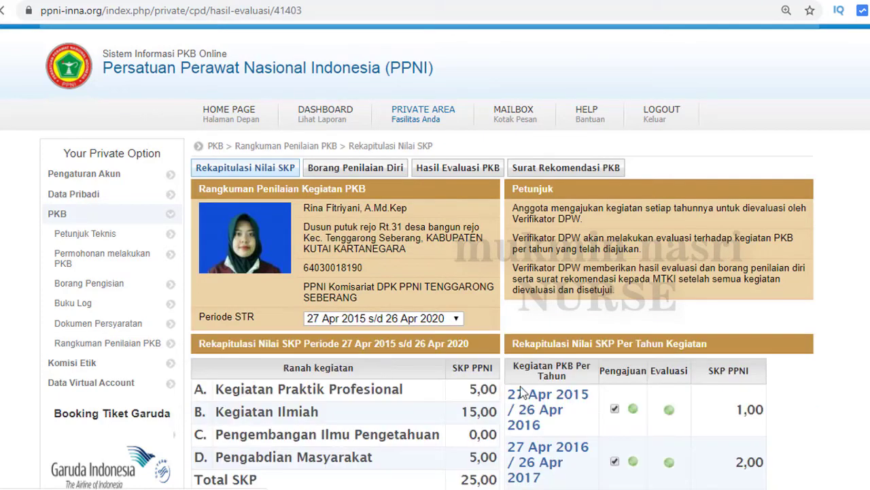
scroll(521, 393, "down", 3)
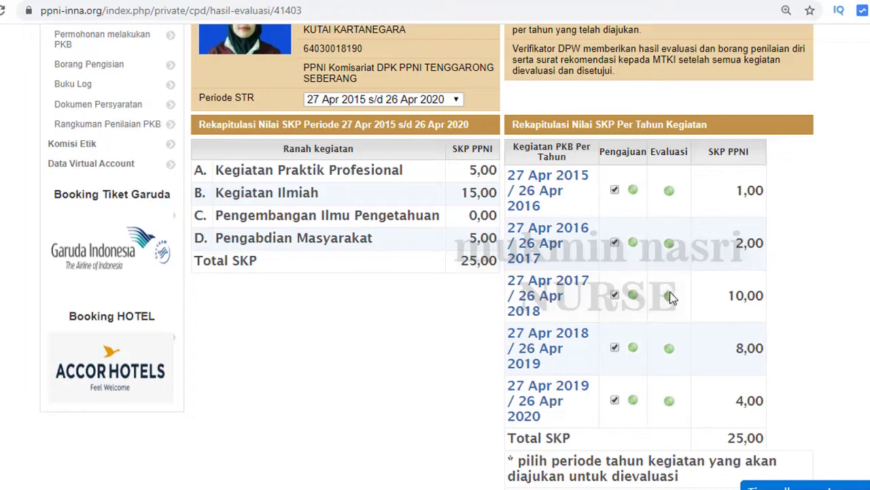
scroll(670, 298, "up", 2)
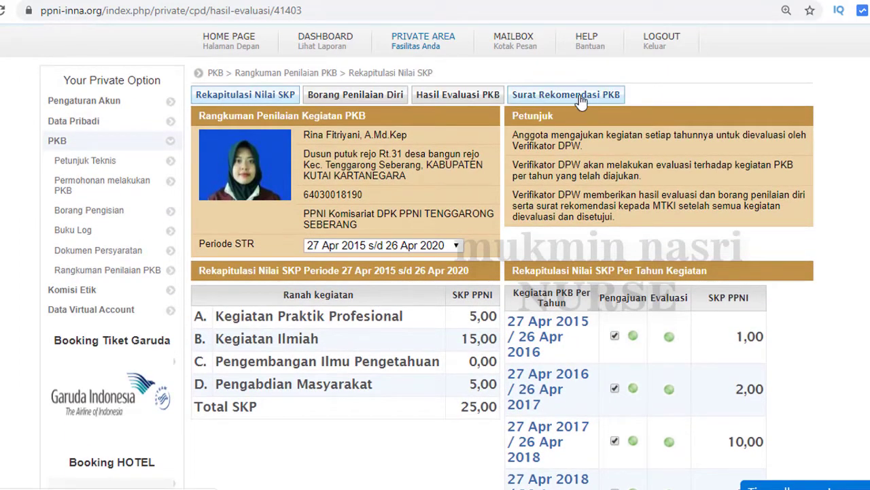
left_click(581, 100)
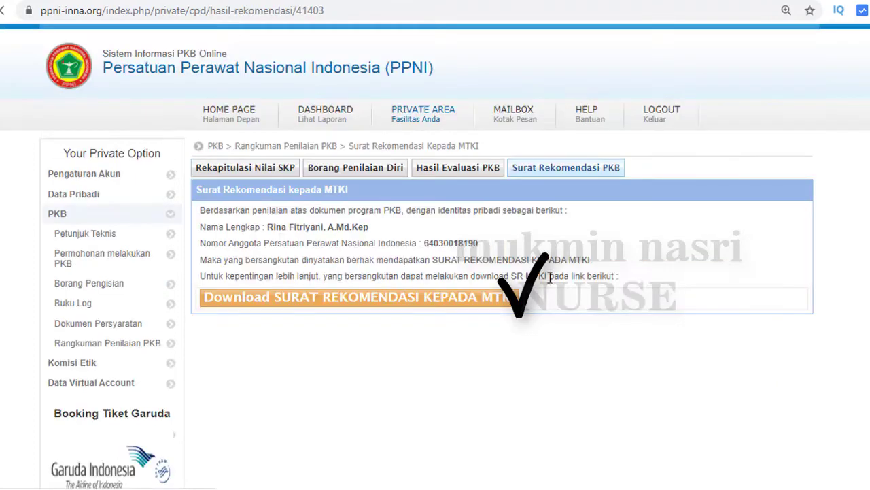
Download the Surat Rekomendasi kepada MTKI PDF and save it from the viewer toolbar
left_click(295, 299)
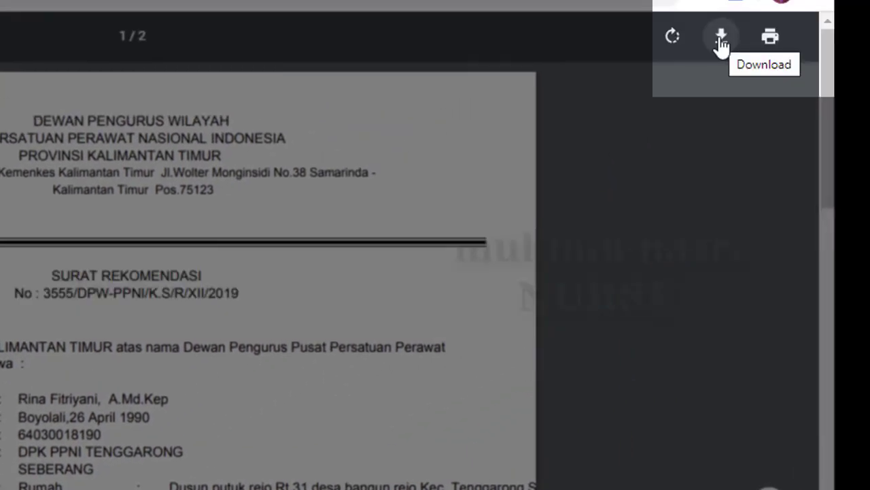
left_click(721, 38)
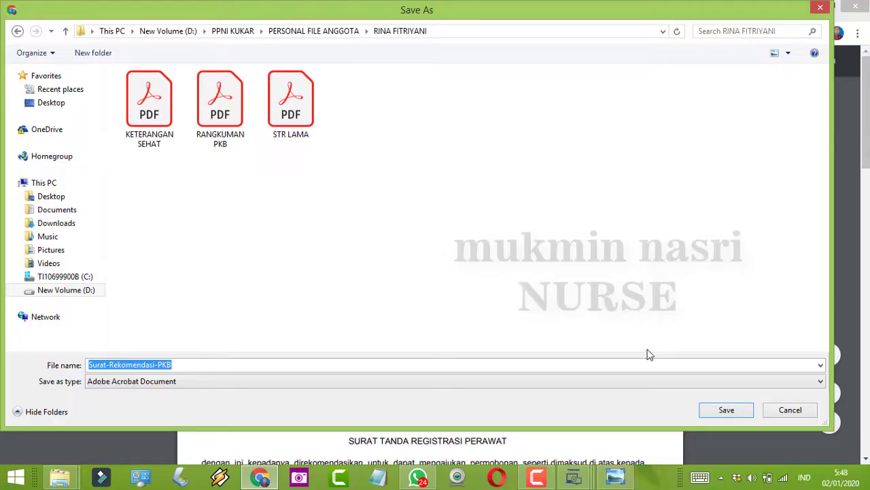
Save the letter locally as Surat-Rekomendasi-PKB.pdf
left_click(740, 414)
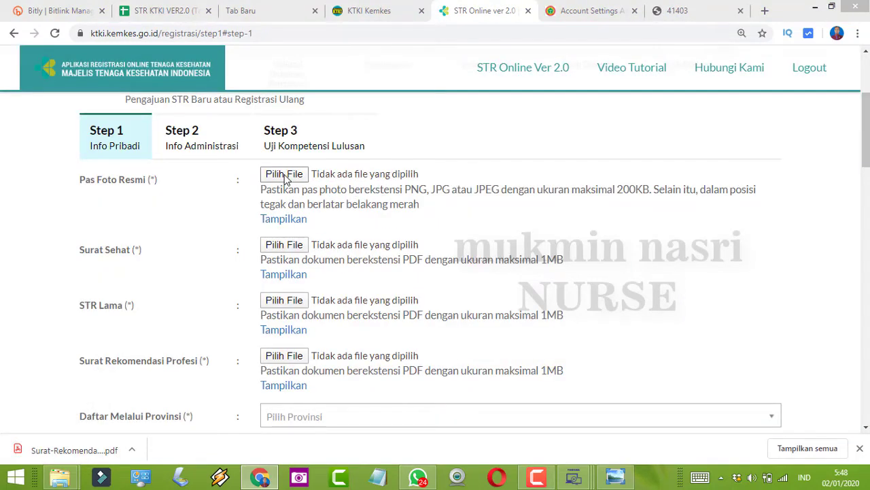
Attach FOTO 4X6 CM as the photo and KETERANGAN SEHAT as the health certificate
left_click(284, 174)
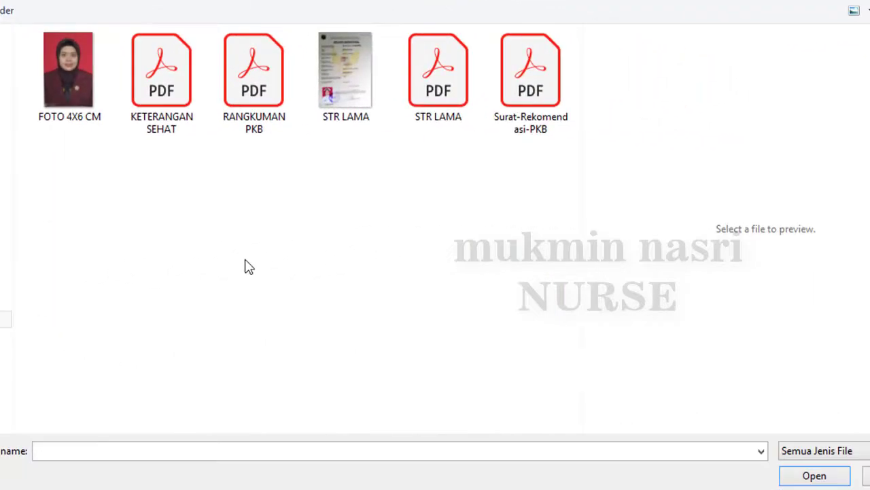
left_click(60, 81)
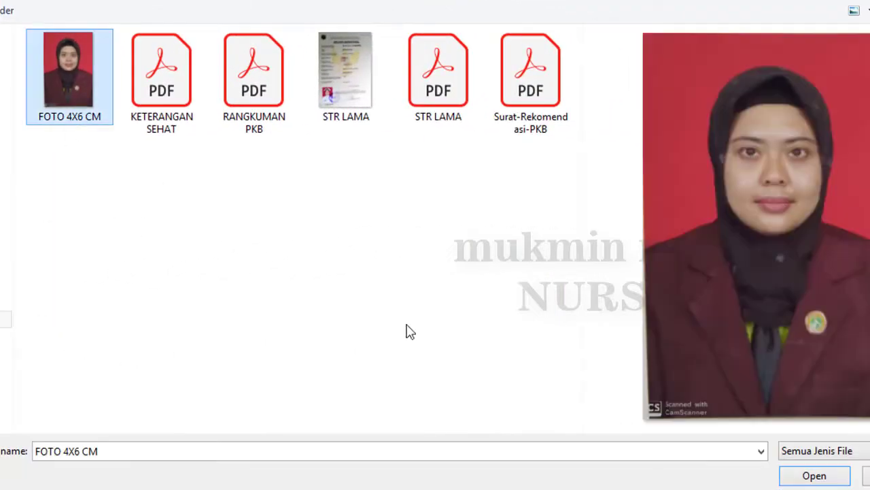
left_click(816, 476)
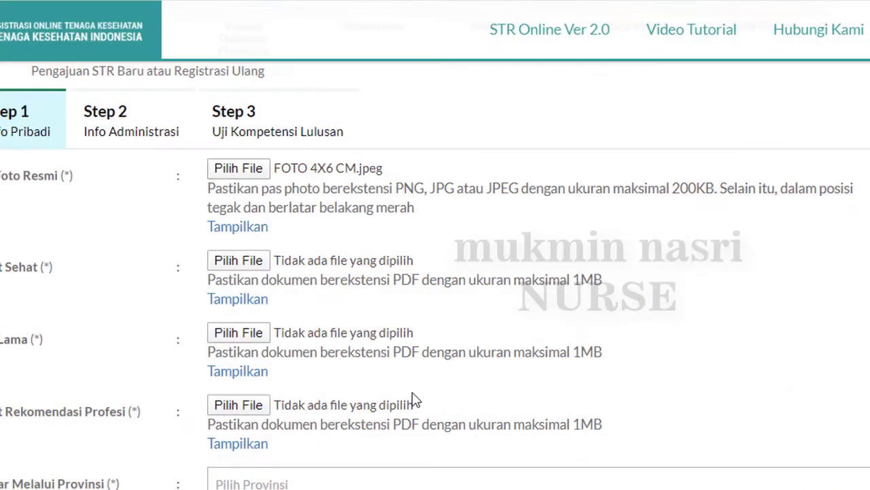
left_click(254, 263)
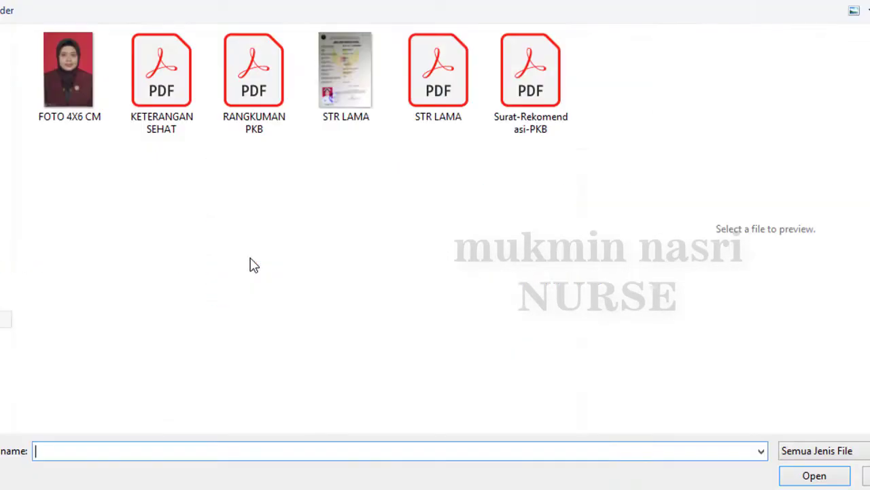
left_click(166, 102)
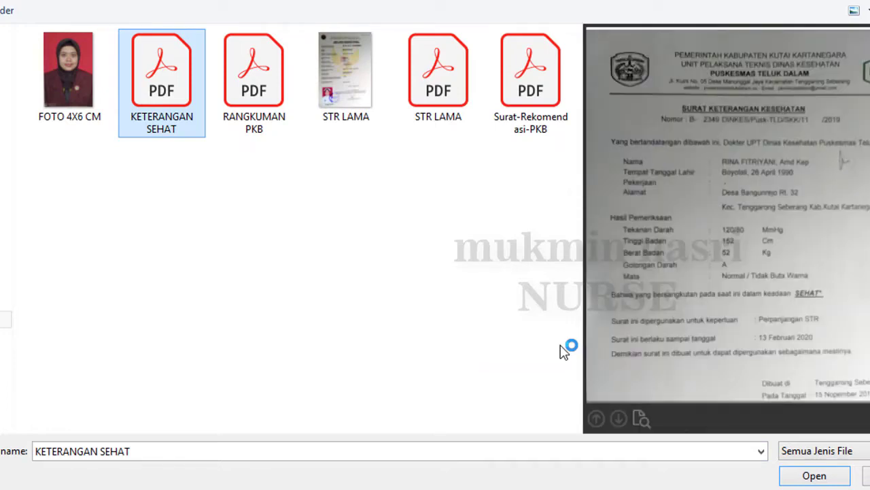
left_click(814, 476)
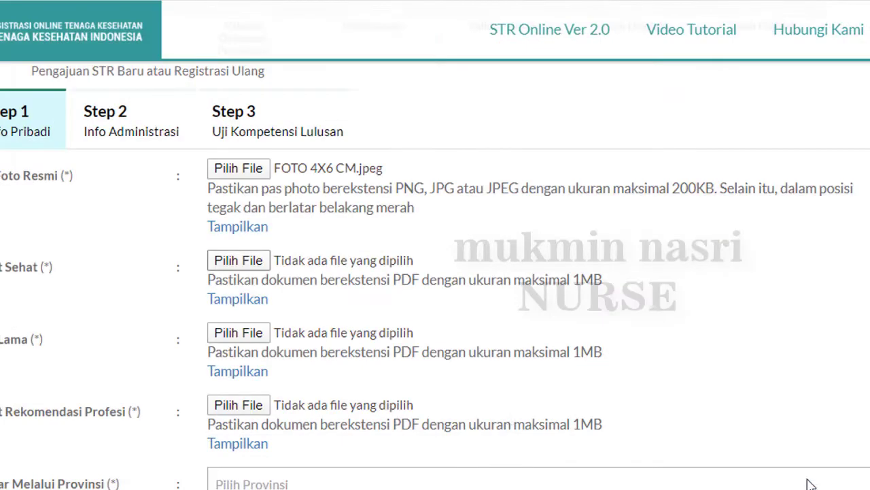
Attach STR LAMA as the old STR and Surat-Rekomendasi-PKB as the recommendation letter
left_click(239, 333)
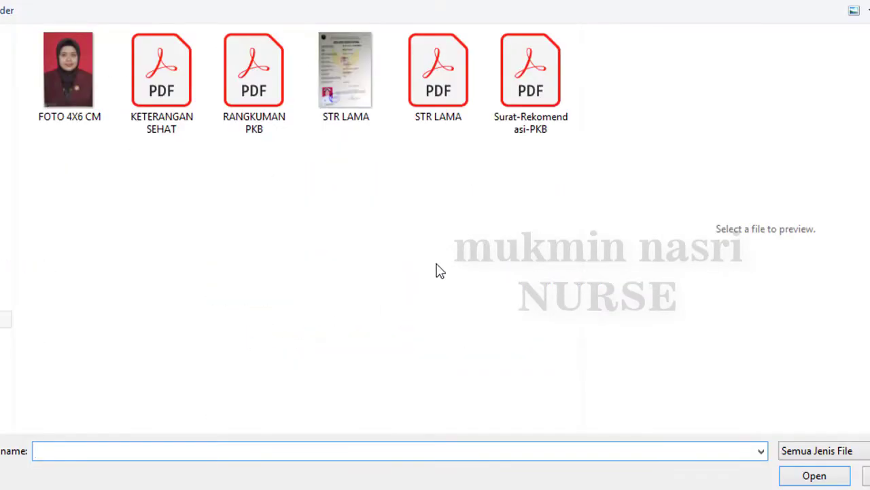
left_click(446, 108)
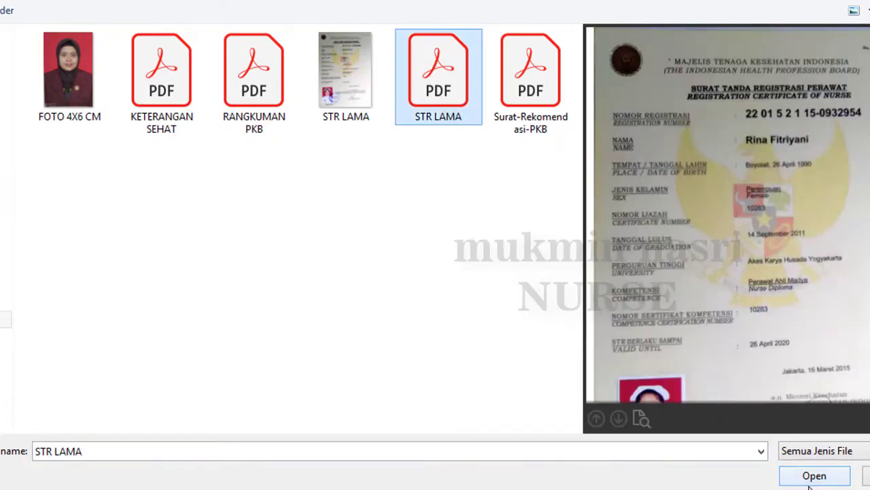
left_click(814, 476)
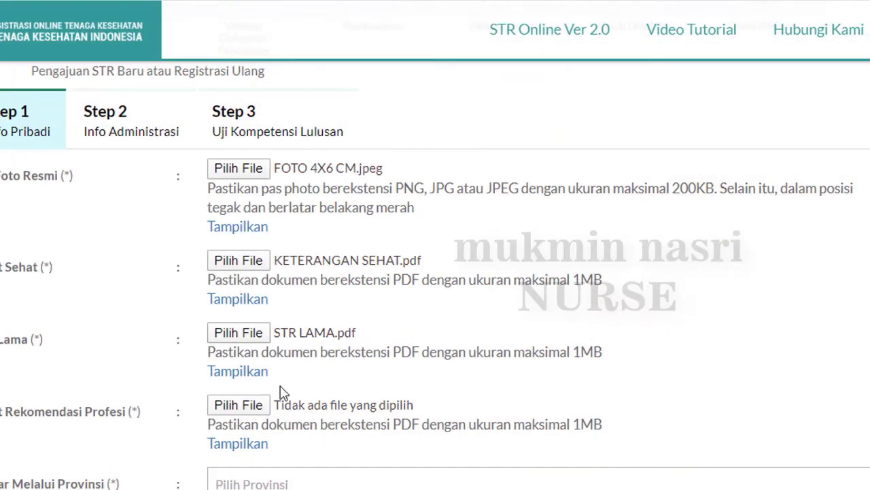
left_click(257, 411)
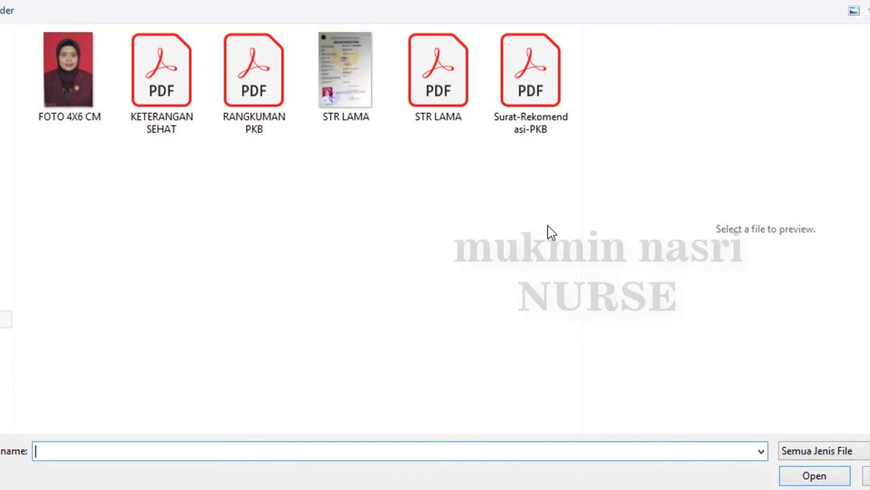
left_click(536, 95)
left_click(815, 476)
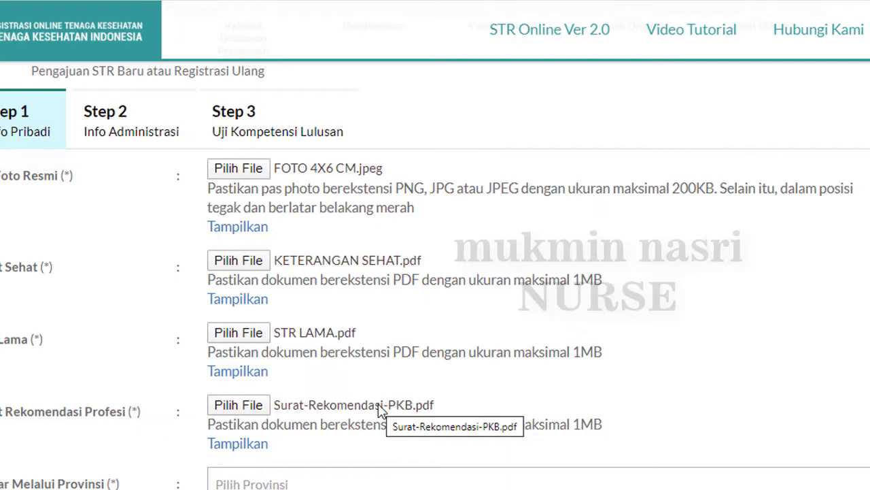
scroll(359, 482, "down", 1)
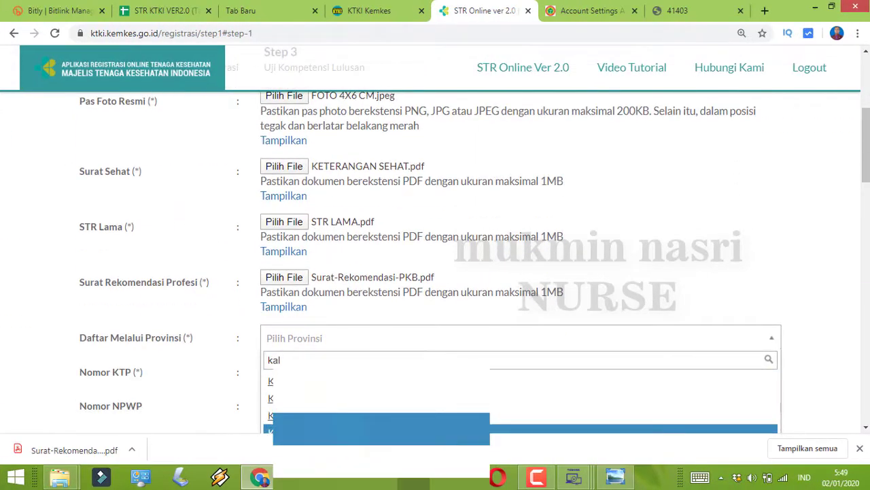
Choose KALIMANTAN TIMUR as the registering province and Perempuan for Jenis Kelamin
left_click(327, 429)
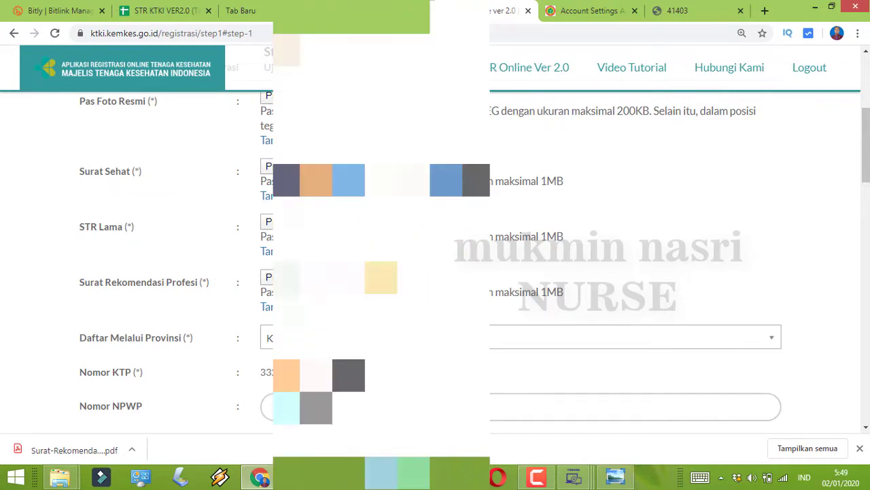
scroll(435, 272, "down", 4)
scroll(435, 272, "up", 1)
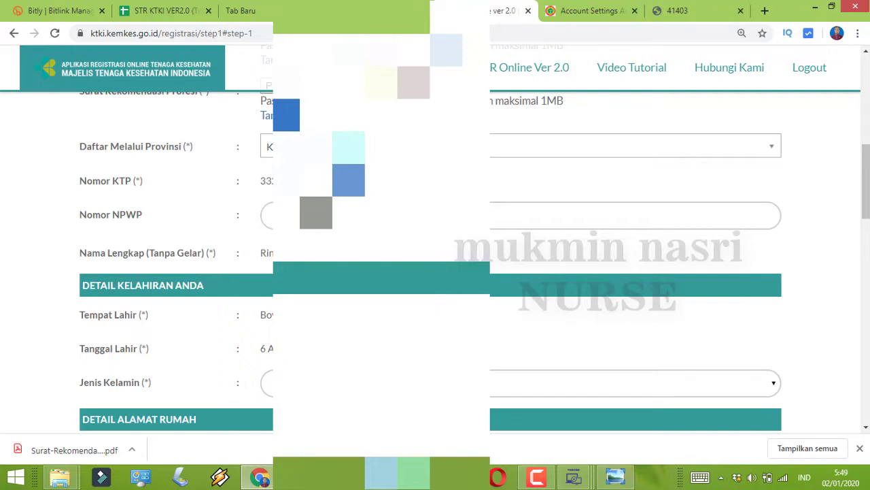
left_click(382, 383)
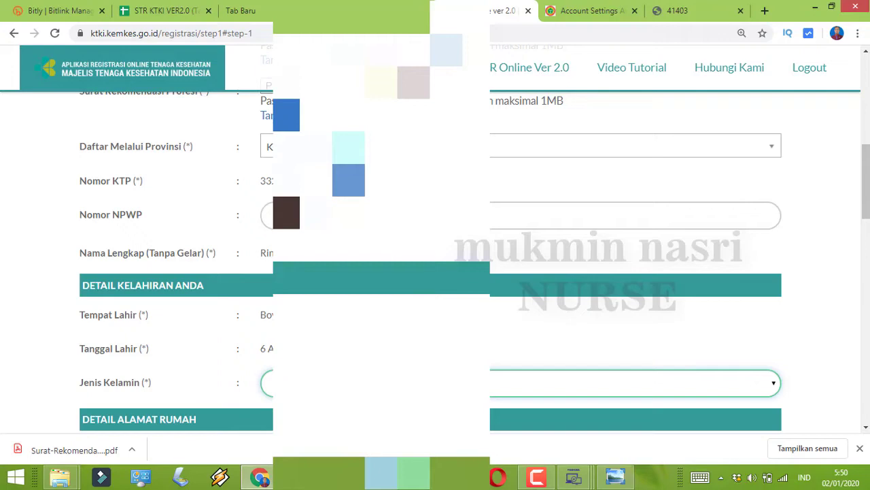
scroll(387, 254, "down", 5)
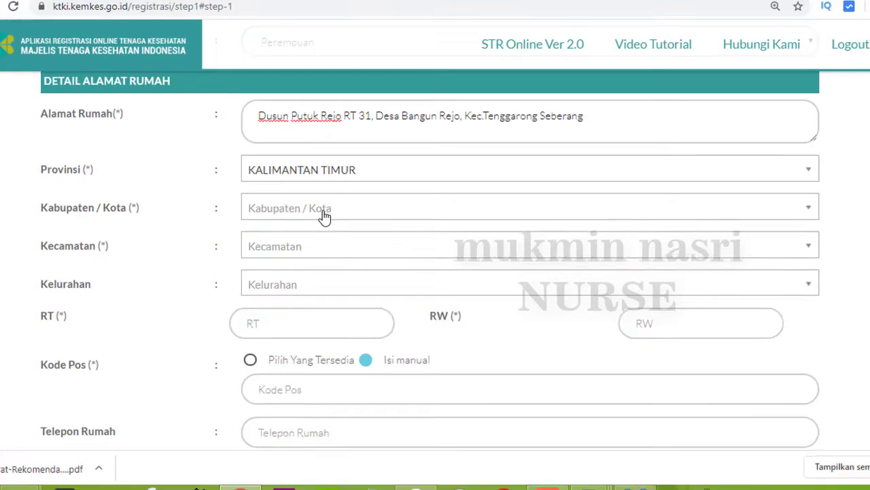
Set the home address to KABUPATEN KUTAI KARTANEGARA, Kecamatan TENGGARONG SEBERANG, Kelurahan BANGUN REJO
left_click(322, 214)
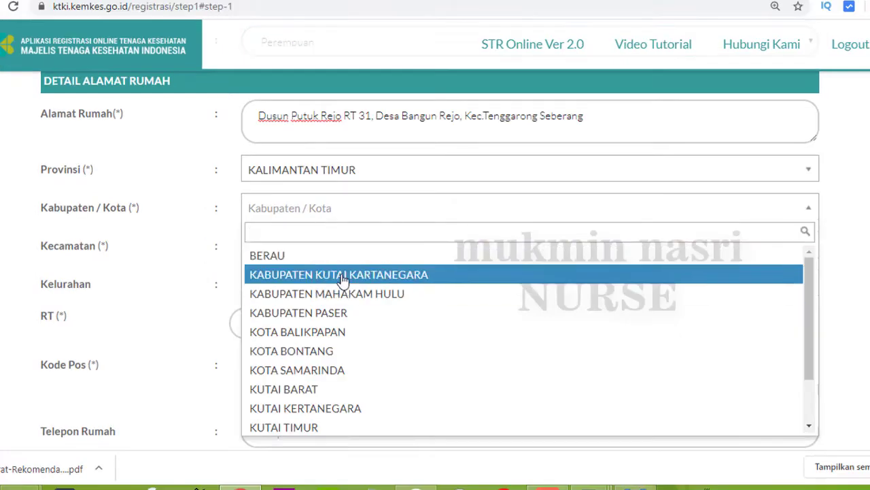
left_click(344, 276)
left_click(331, 253)
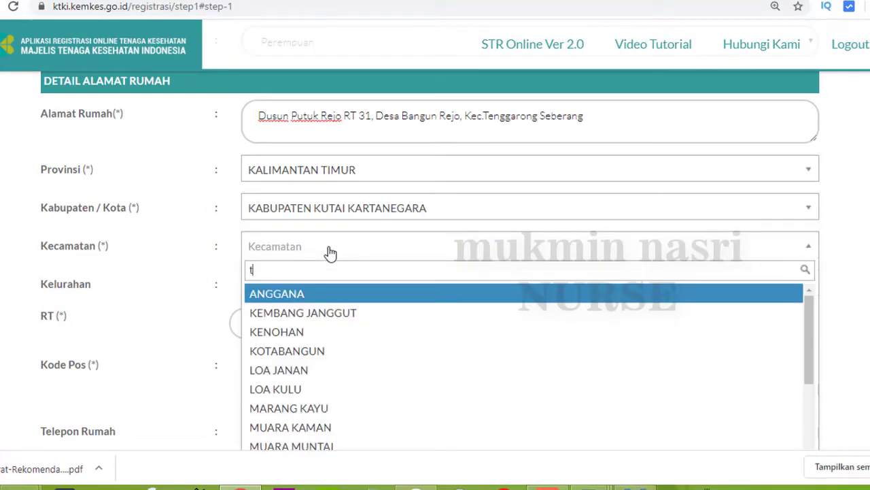
type("t")
left_click(325, 333)
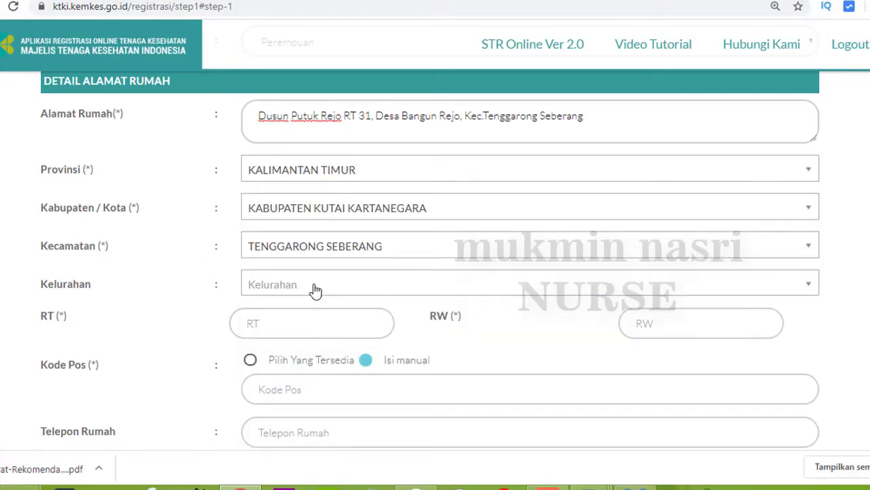
left_click(316, 290)
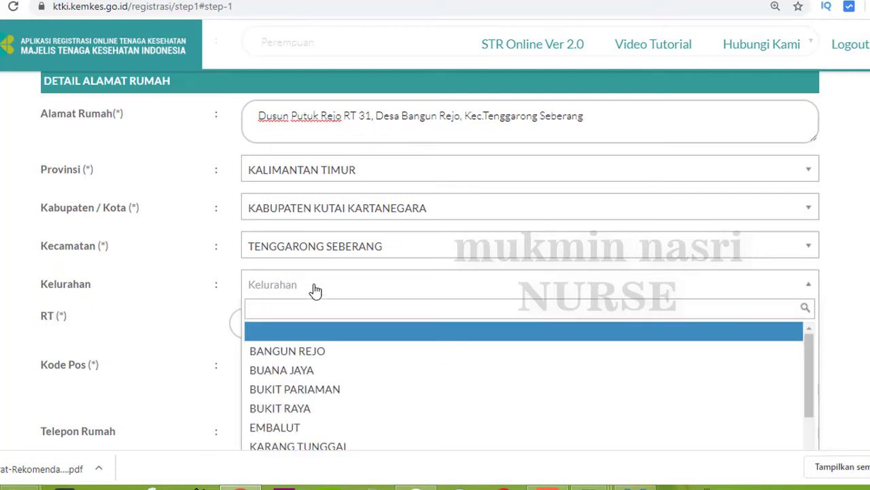
left_click(317, 351)
Enter RT 31 and RW 000 for the home address
left_click(303, 325)
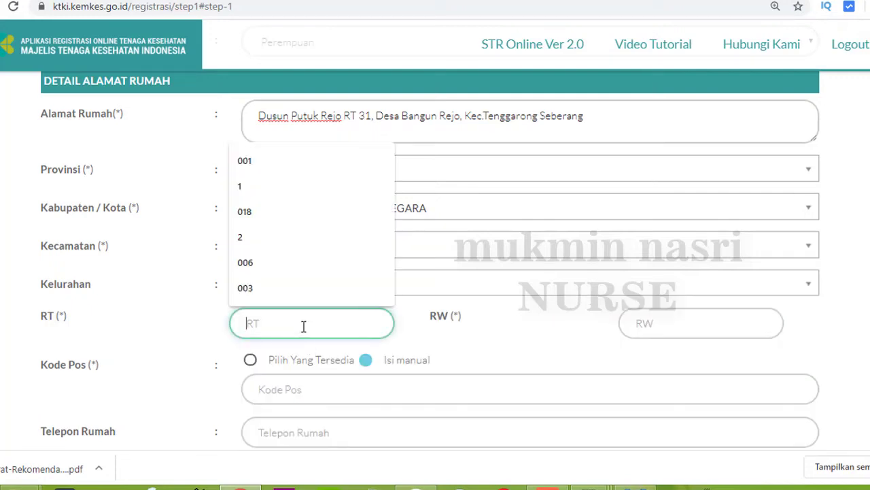
type("31")
left_click(683, 324)
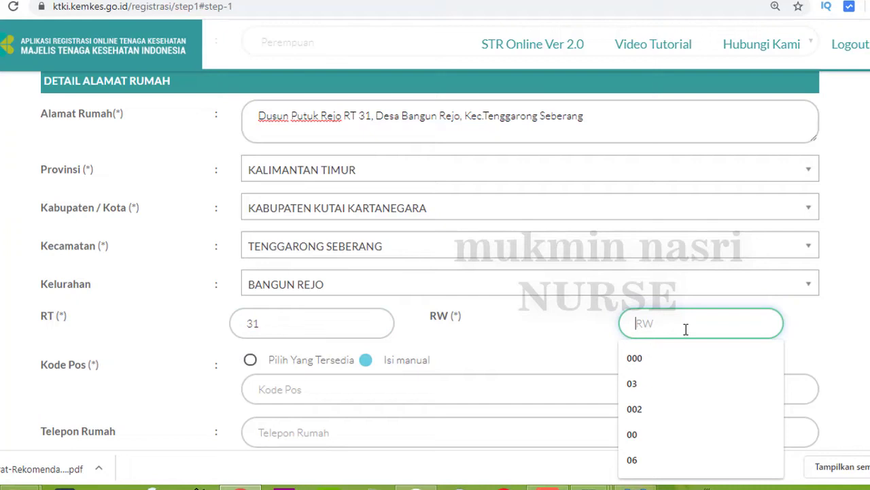
left_click(660, 362)
Choose from available postcodes and select 75572 for Ds. Bangun Rejo
left_click(265, 362)
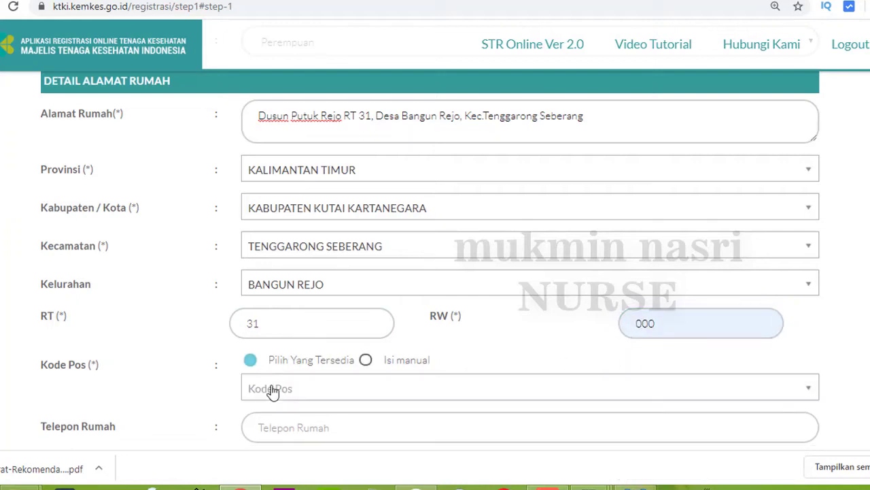
left_click(273, 391)
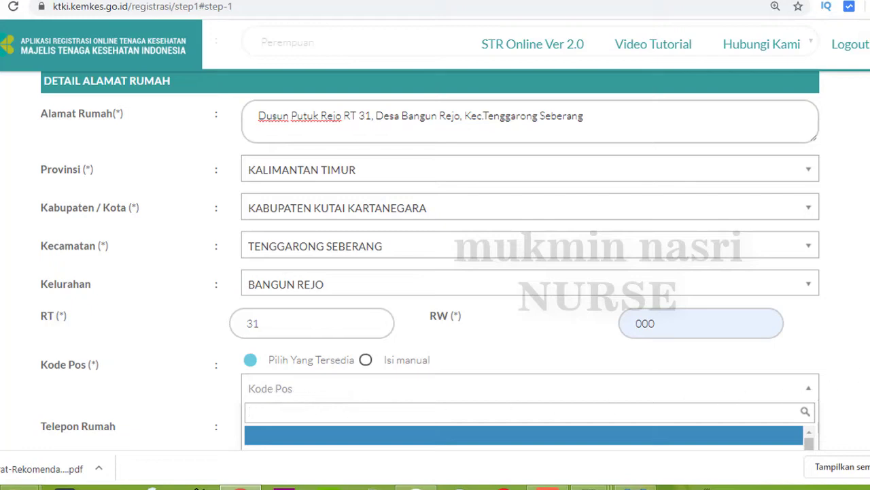
scroll(435, 258, "down", 1)
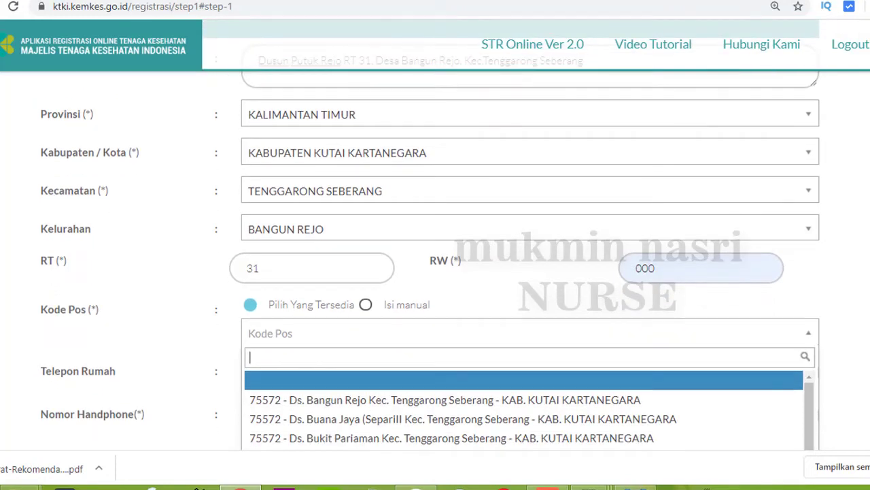
left_click(351, 404)
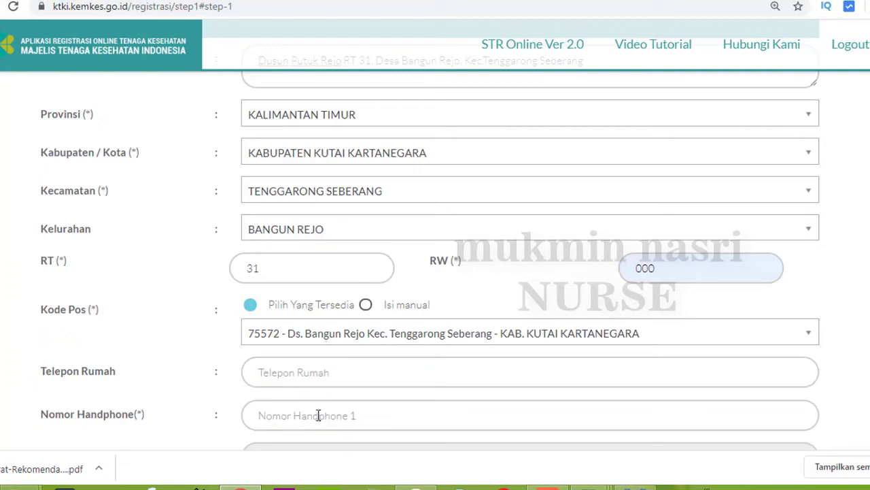
left_click(318, 415)
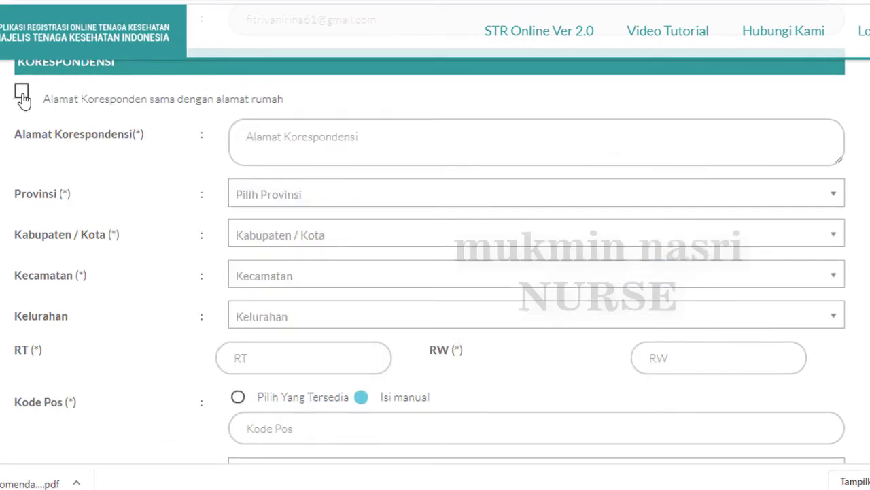
Reuse the home address as correspondence address and deliver the STR to Kantor Pos Tenggarong Seberang (75262)
left_click(22, 95)
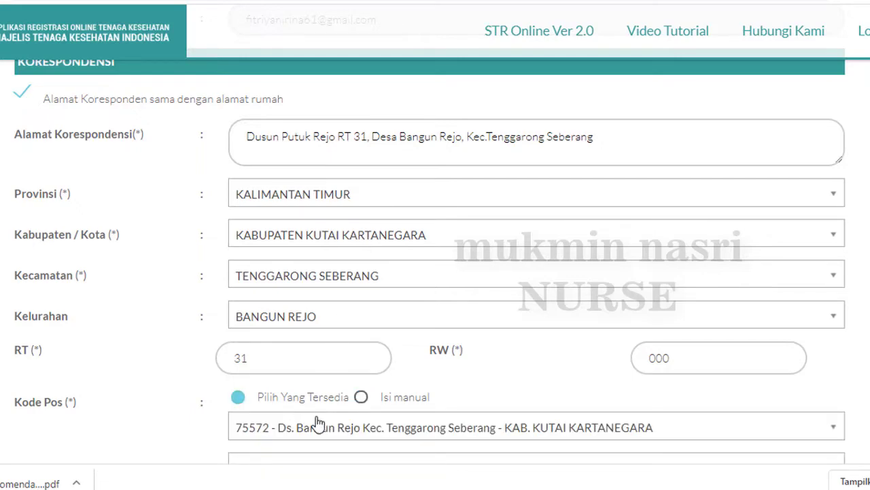
scroll(316, 423, "down", 3)
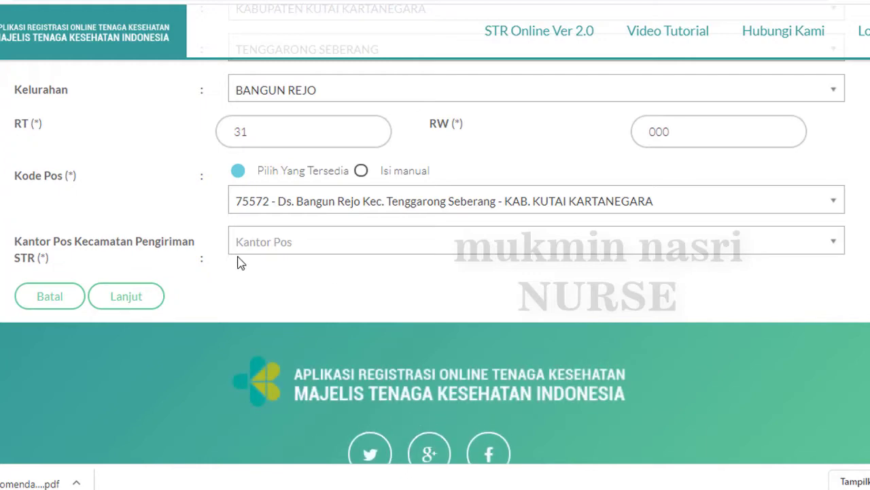
left_click(264, 244)
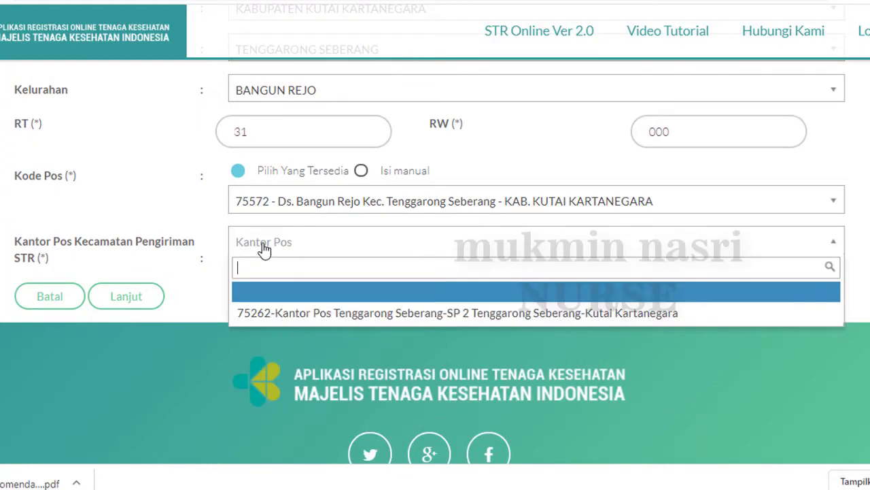
left_click(272, 312)
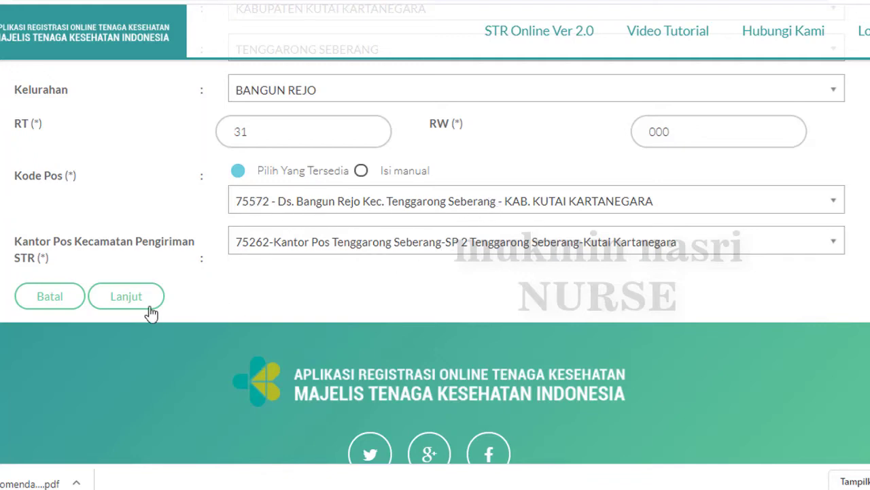
left_click(130, 298)
Save Step 1 and continue to the Step 2 workplace form
left_click(129, 297)
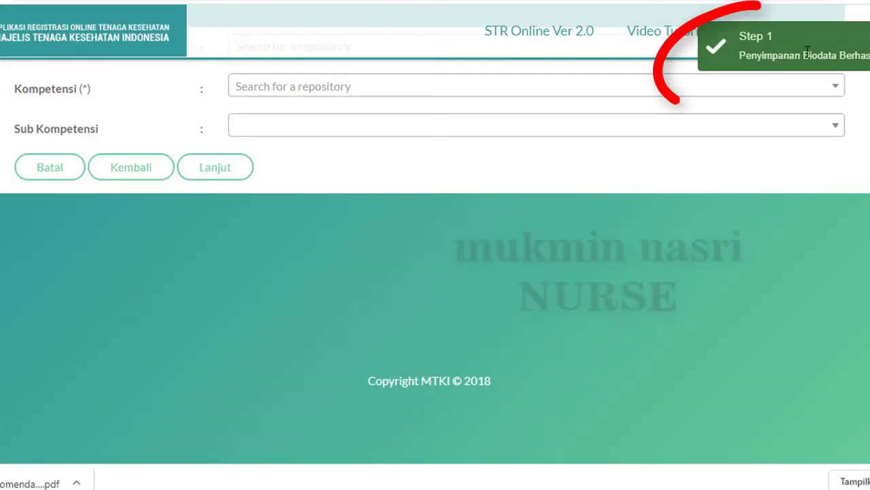
scroll(676, 220, "up", 6)
scroll(676, 221, "up", 10)
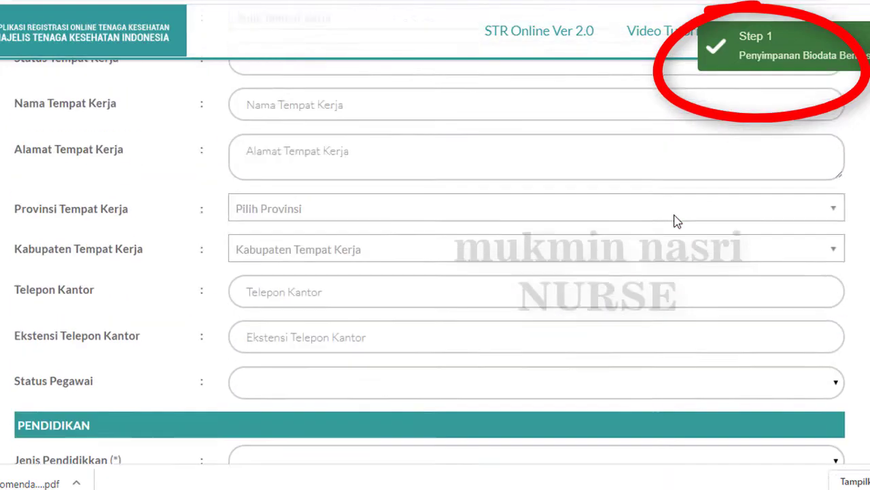
scroll(670, 226, "down", 1)
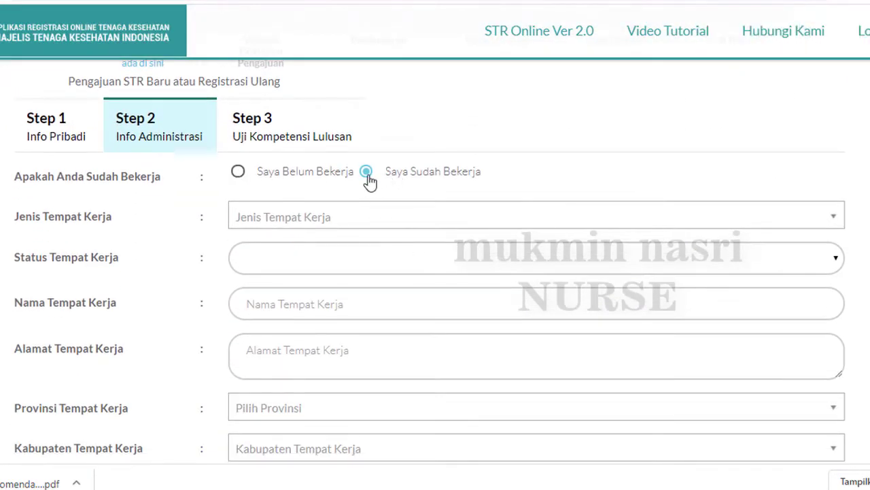
Add workplace 'Klinik Minta Sehat' as a Poliklinik with Swasta status
left_click(326, 216)
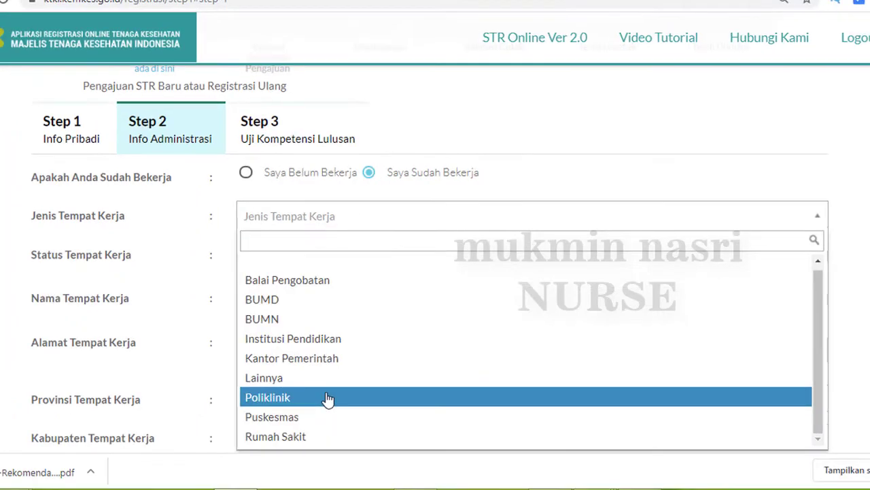
left_click(327, 399)
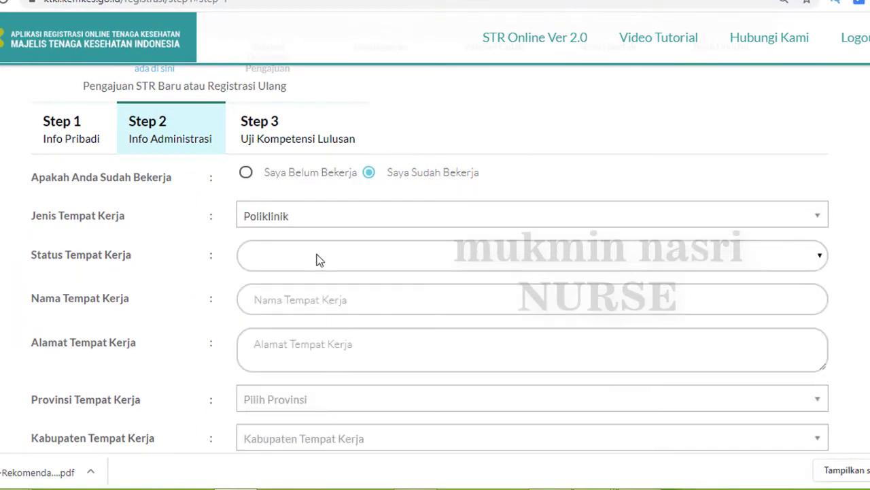
left_click(319, 260)
left_click(314, 377)
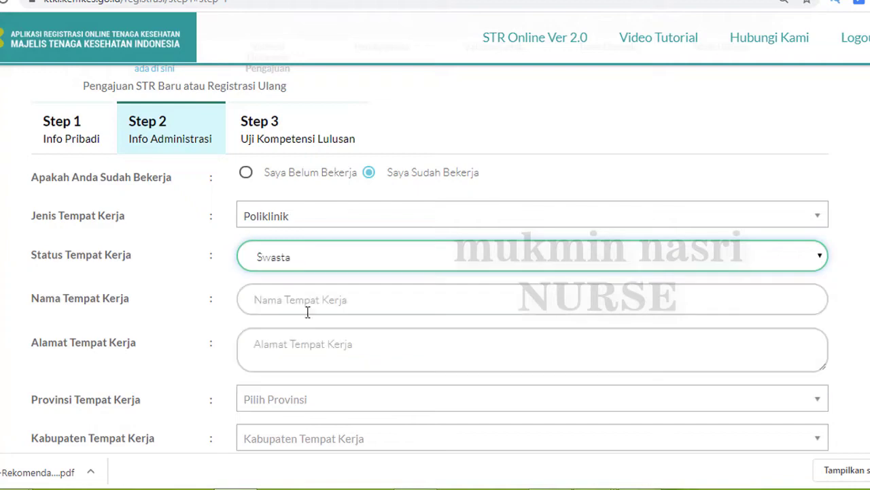
left_click(308, 300)
type("Klinik Minta Sehat")
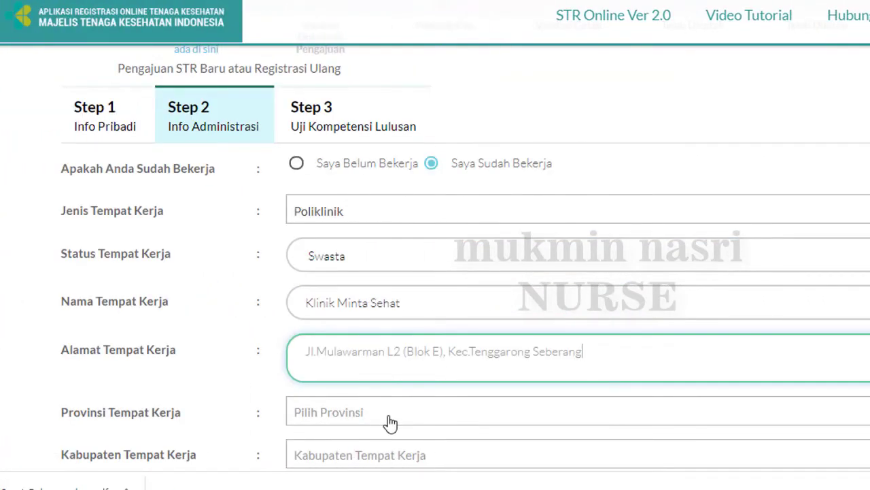
Set the workplace location to KALIMANTAN TIMUR, KABUPATEN KUTAI KARTANEGARA
left_click(389, 421)
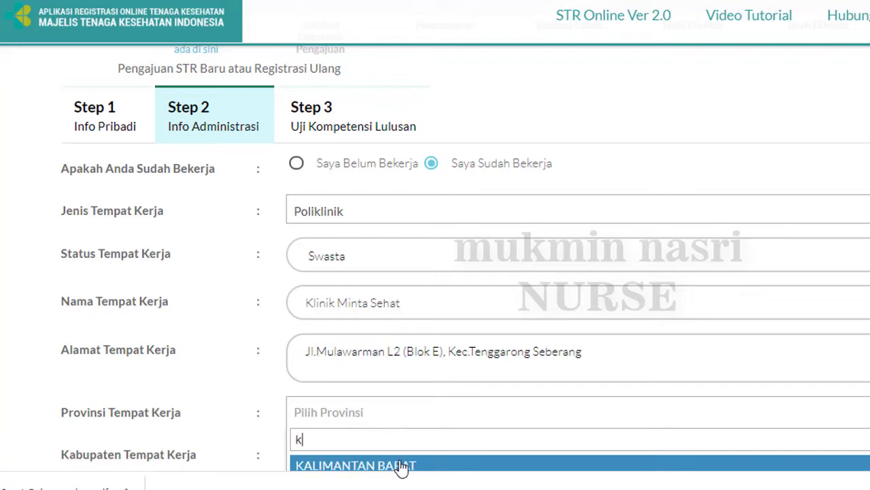
scroll(466, 259, "down", 1)
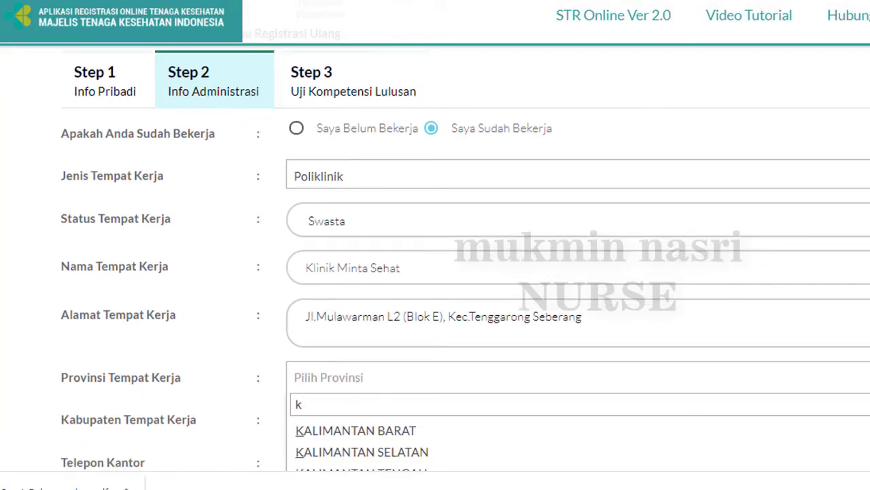
scroll(465, 259, "down", 1)
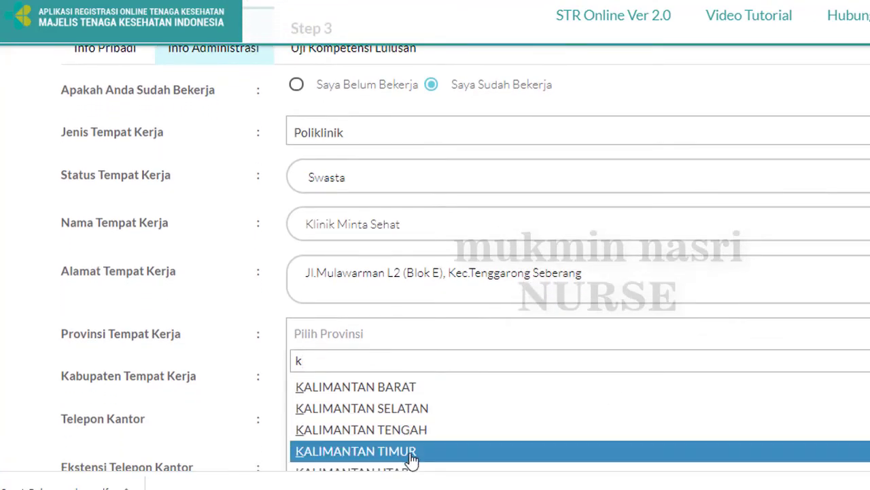
left_click(409, 454)
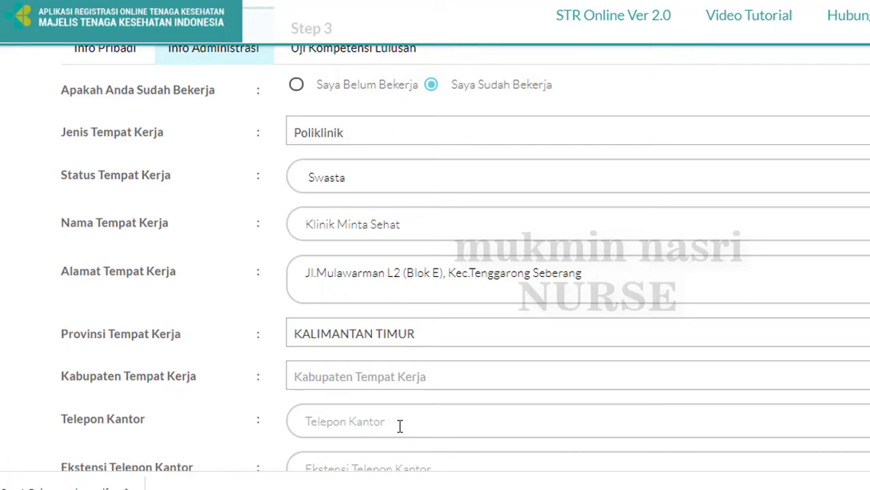
left_click(404, 384)
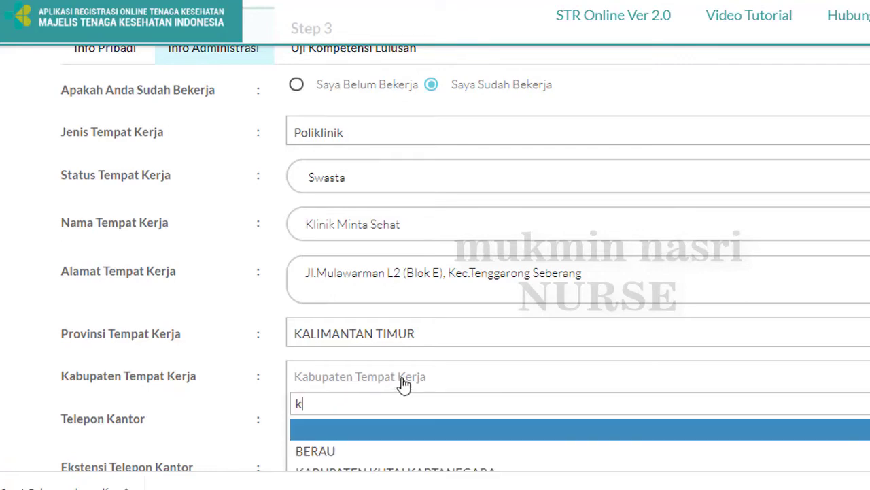
left_click(408, 437)
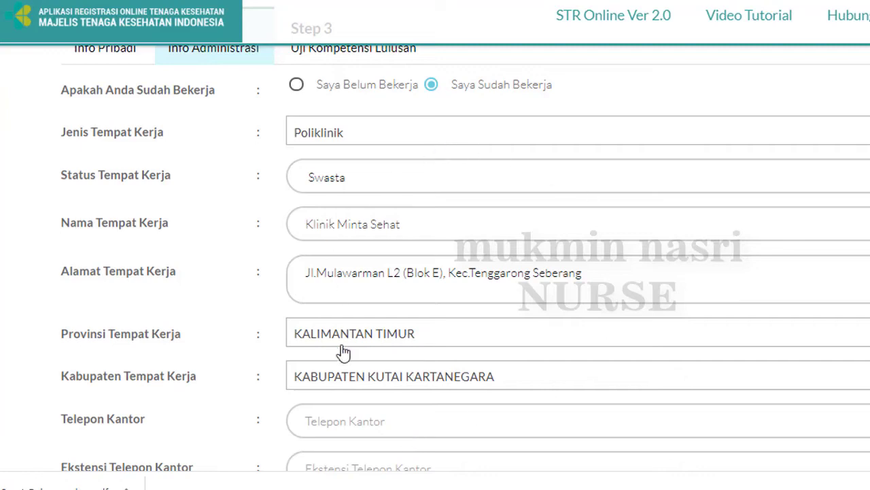
scroll(343, 367, "down", 3)
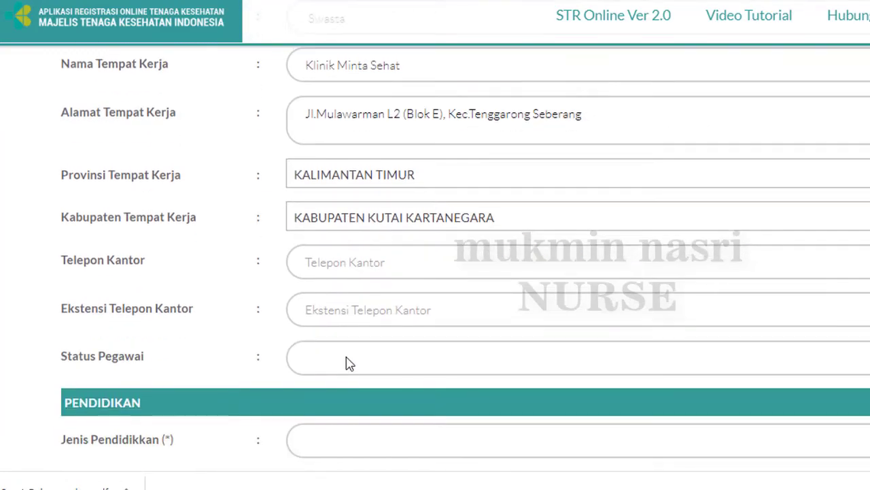
Set the employment status to SWASTA
left_click(345, 361)
left_click(342, 469)
scroll(383, 422, "down", 5)
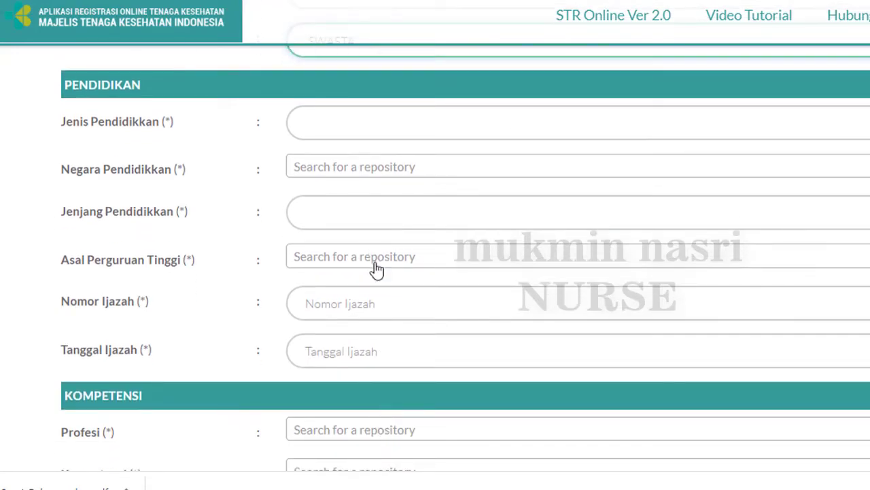
Set education to Pendidikan Dalam Negeri in Indonesia, level at or above DIII
left_click(362, 133)
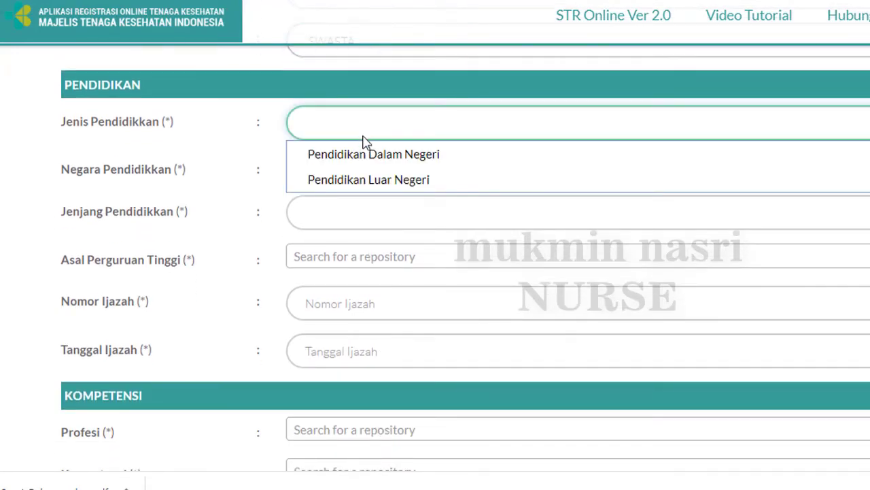
left_click(365, 160)
left_click(346, 168)
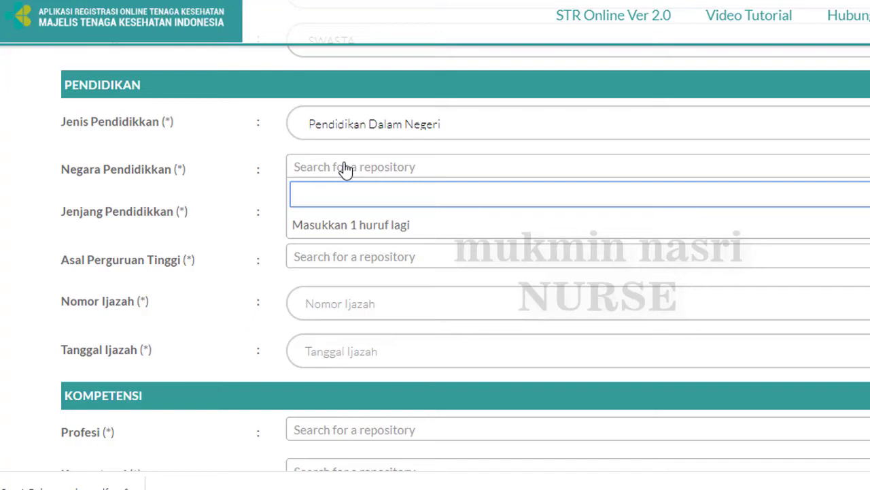
type("indon")
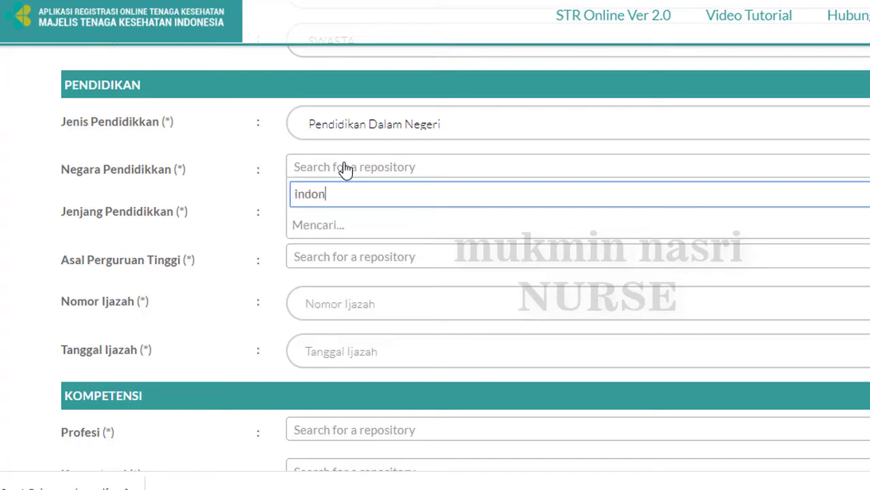
left_click(342, 226)
left_click(342, 214)
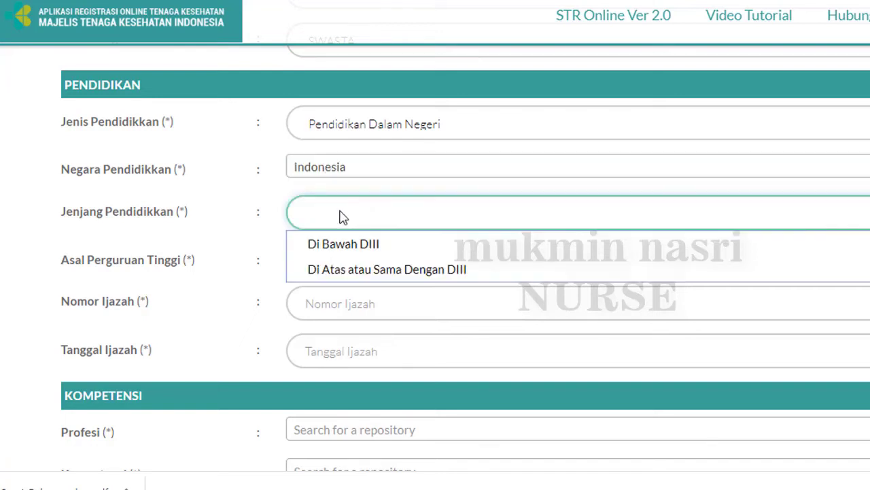
left_click(357, 275)
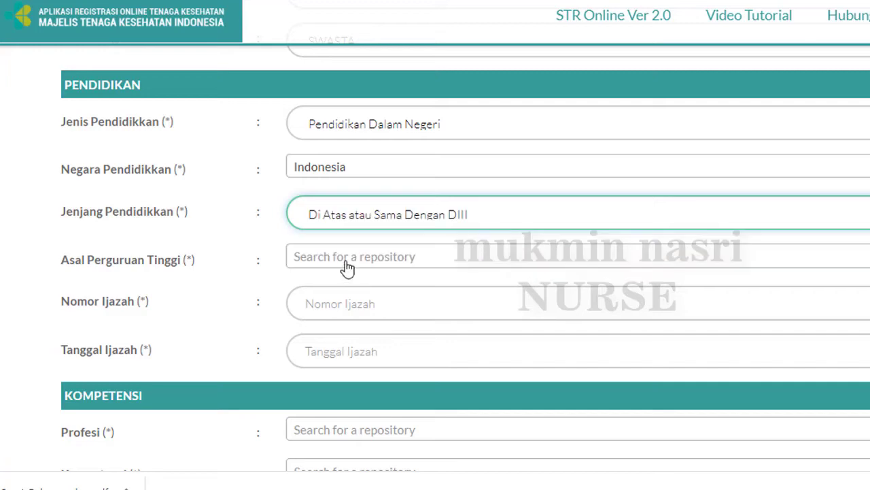
Select Akademi Kesehatan Karya Husada Yogyakarta as institution and begin entering the diploma number
left_click(347, 261)
type("karya husada")
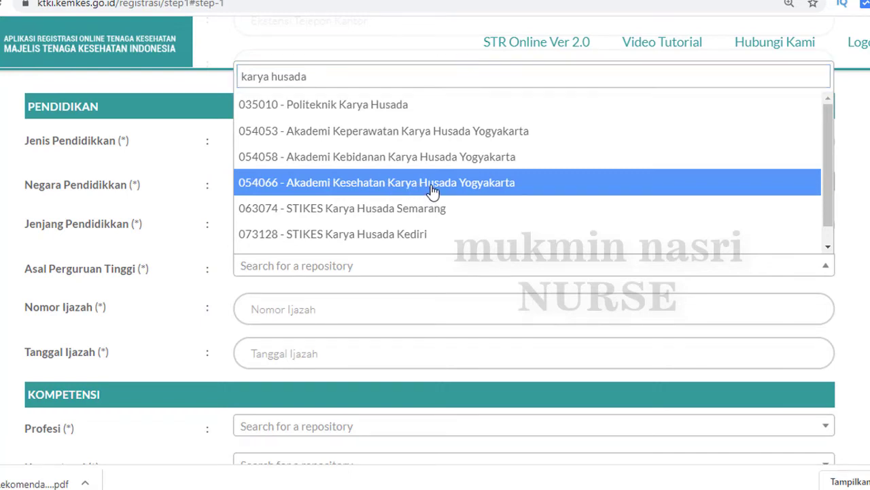
left_click(432, 194)
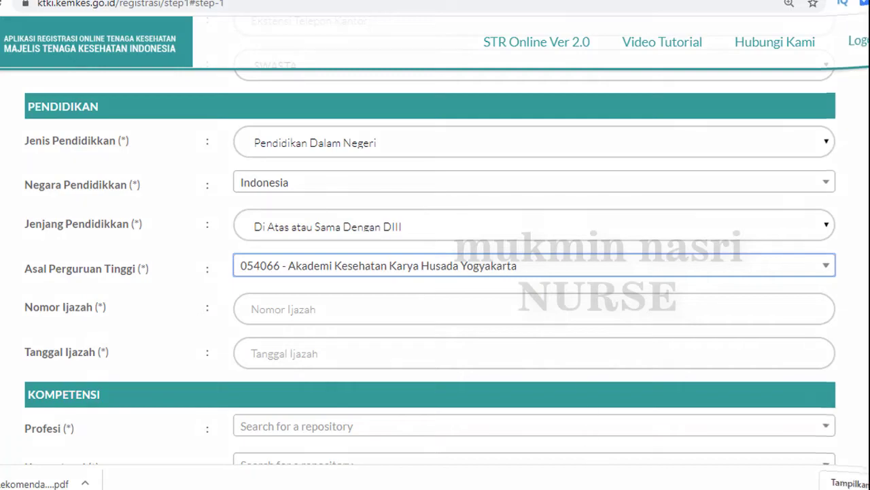
left_click(394, 304)
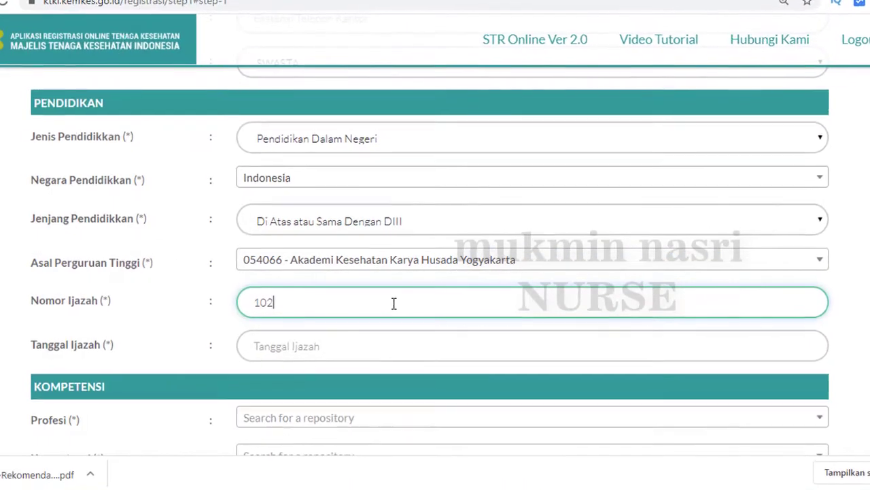
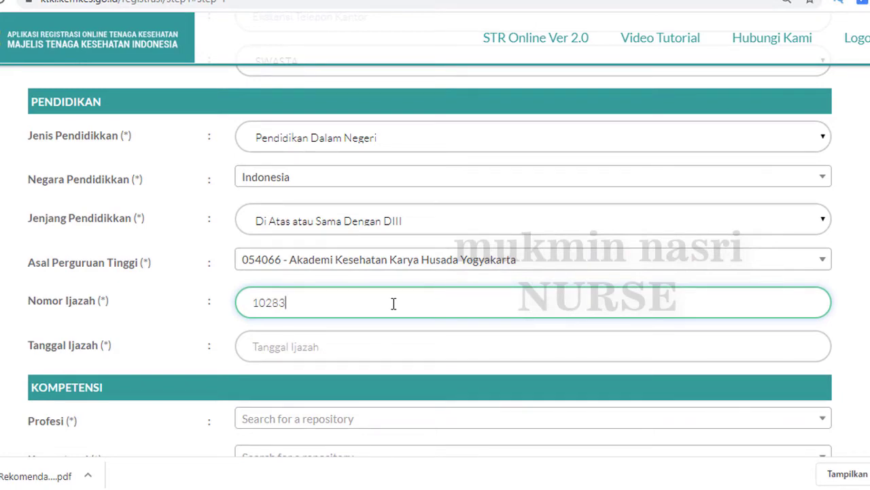
Set the diploma date to 14 September 2011 using the calendar's year and month views
left_click(352, 348)
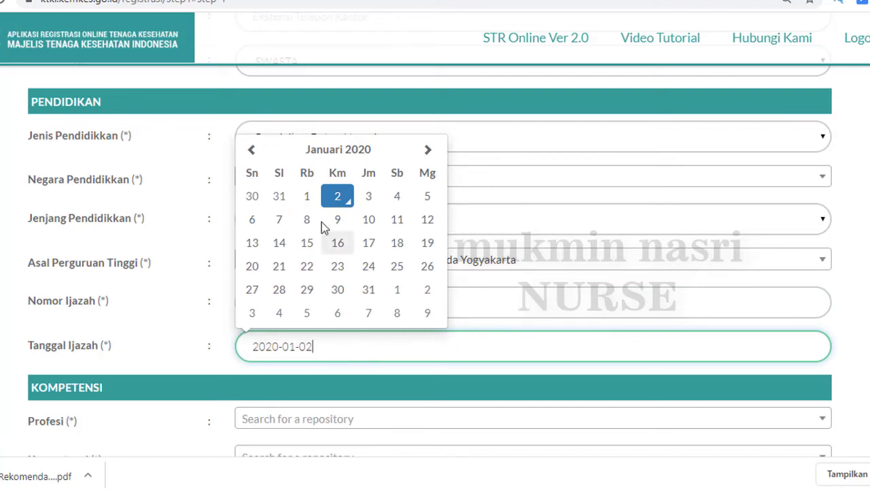
left_click(333, 154)
left_click(335, 167)
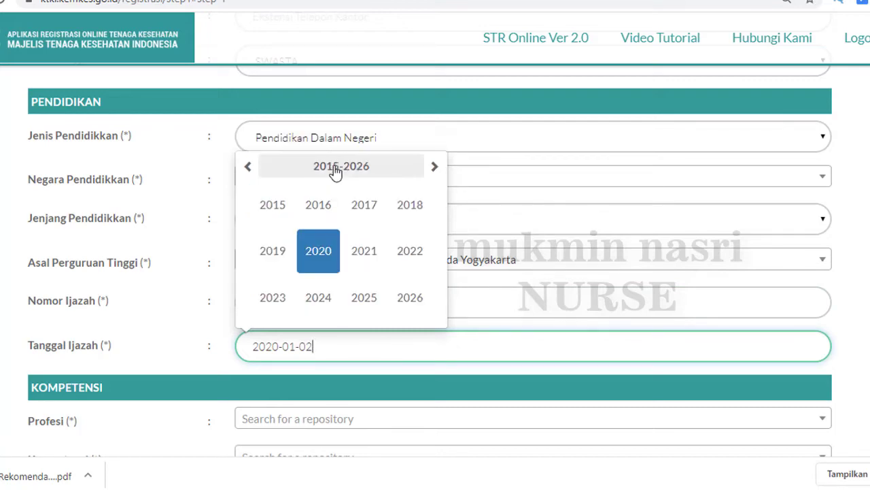
left_click(250, 167)
left_click(250, 167)
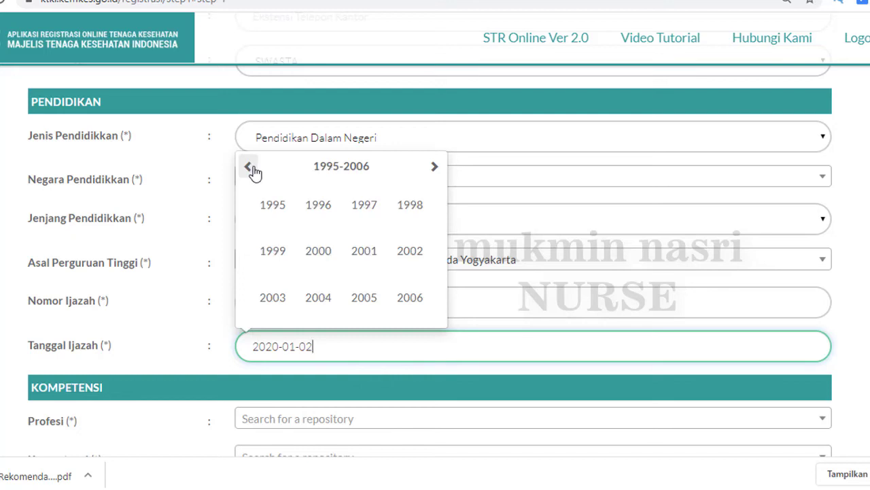
left_click(434, 168)
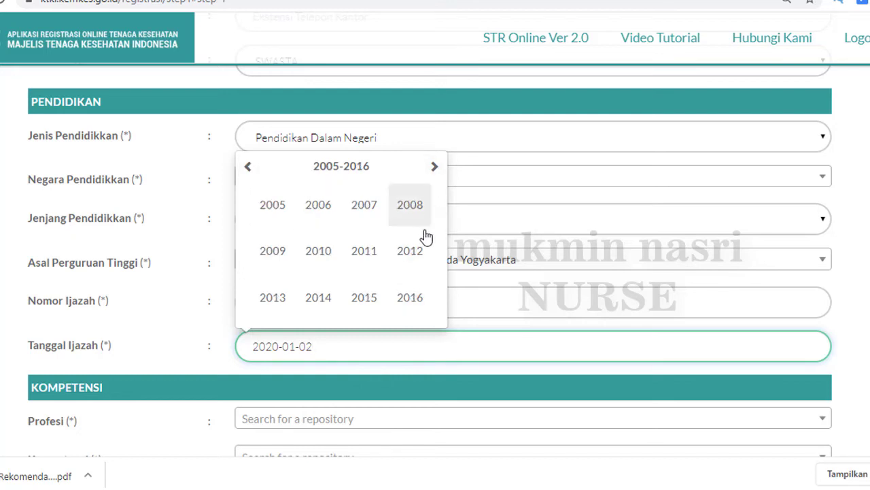
left_click(367, 250)
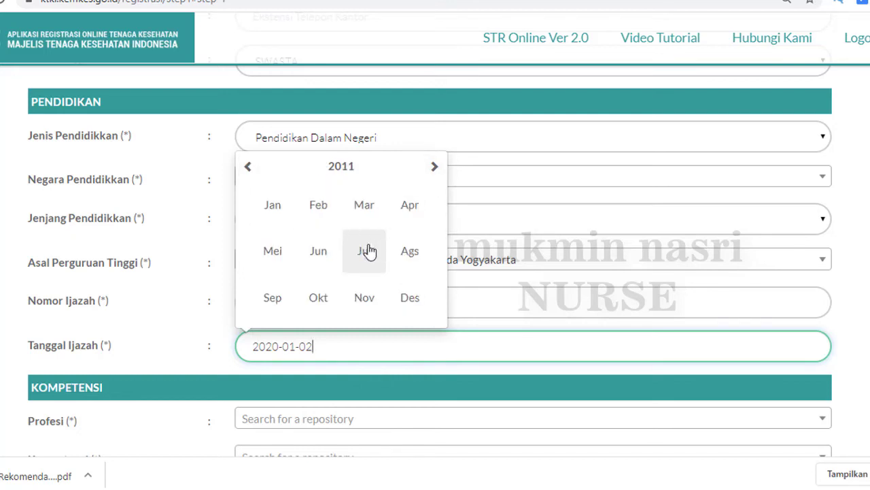
left_click(275, 298)
left_click(307, 243)
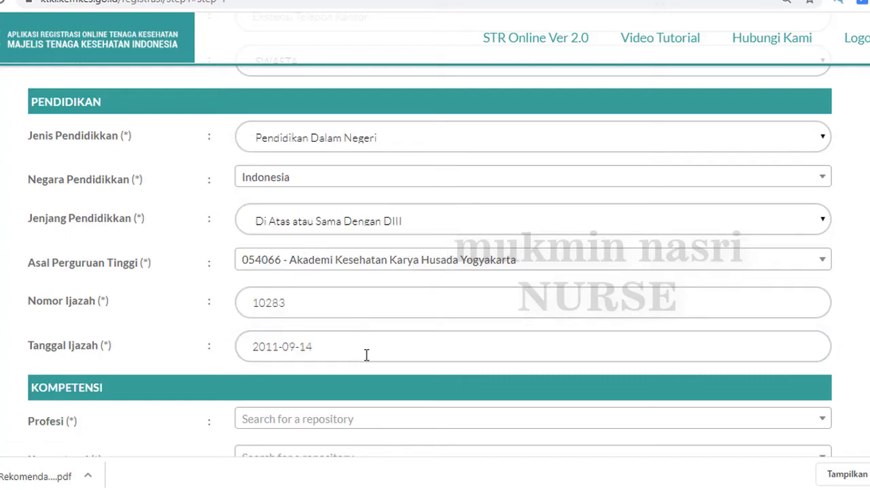
scroll(367, 354, "down", 3)
Choose profession Perawat and competence Ahli Madya Keperawatan - (D3), then save and continue to Step 3
left_click(332, 204)
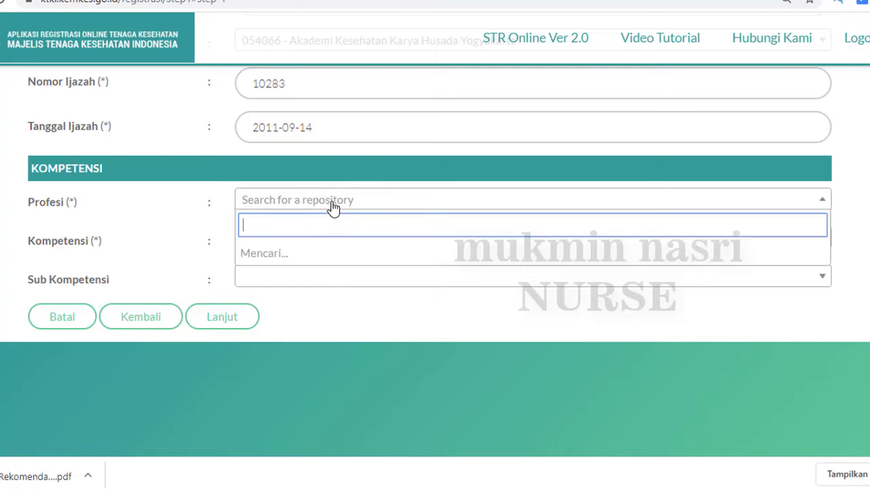
type("pera")
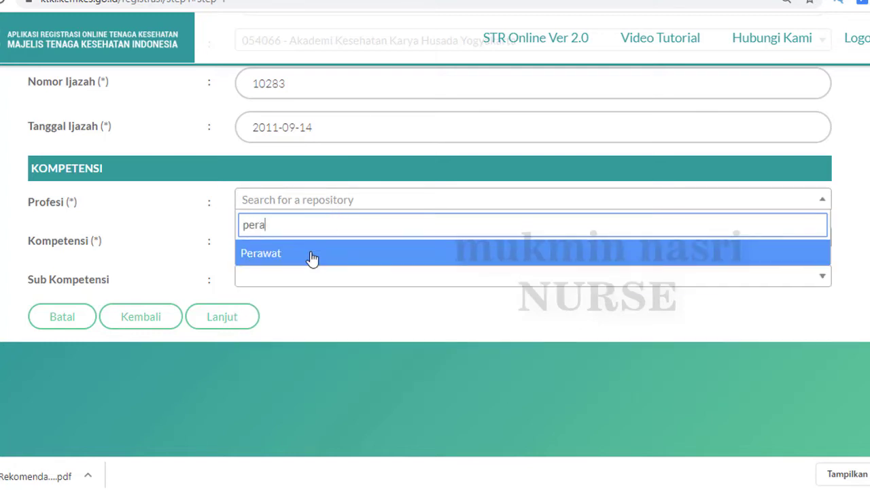
left_click(311, 256)
left_click(305, 243)
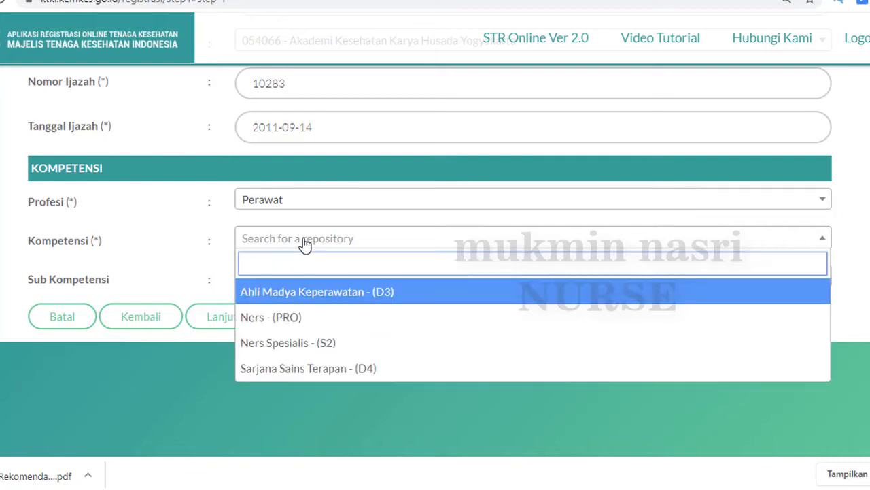
left_click(311, 295)
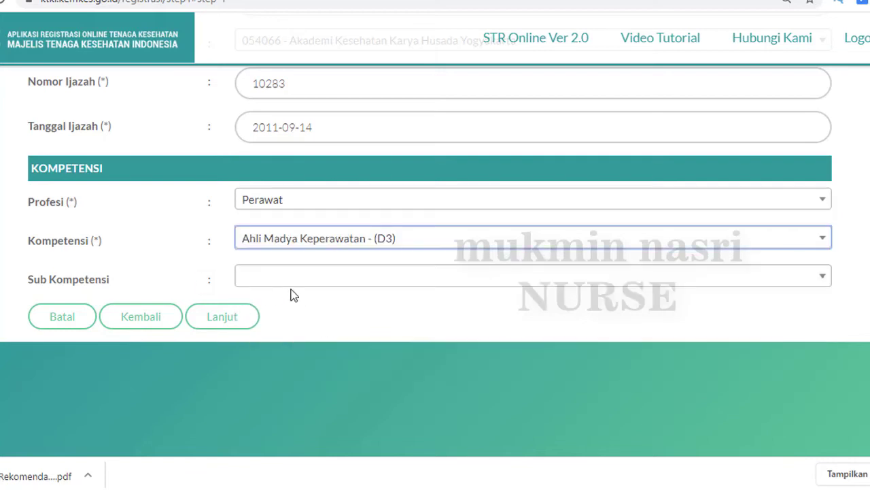
left_click(225, 321)
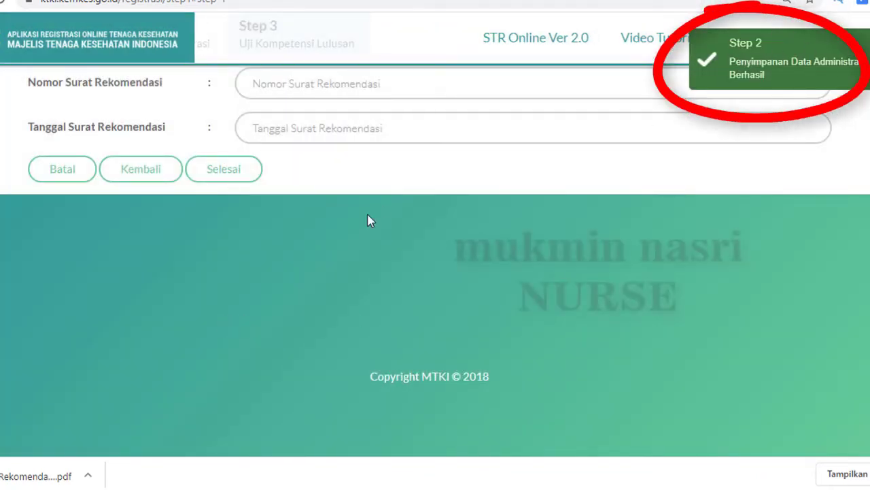
scroll(368, 221, "up", 2)
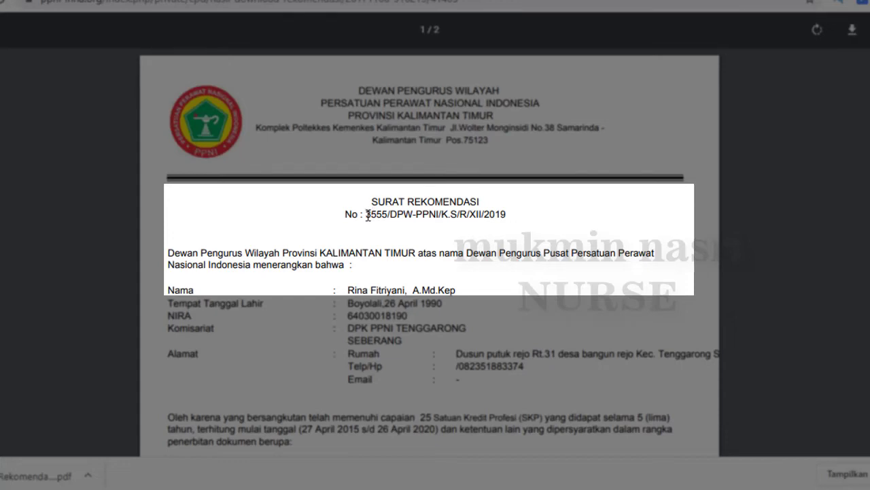
left_click_drag(368, 215, 505, 216)
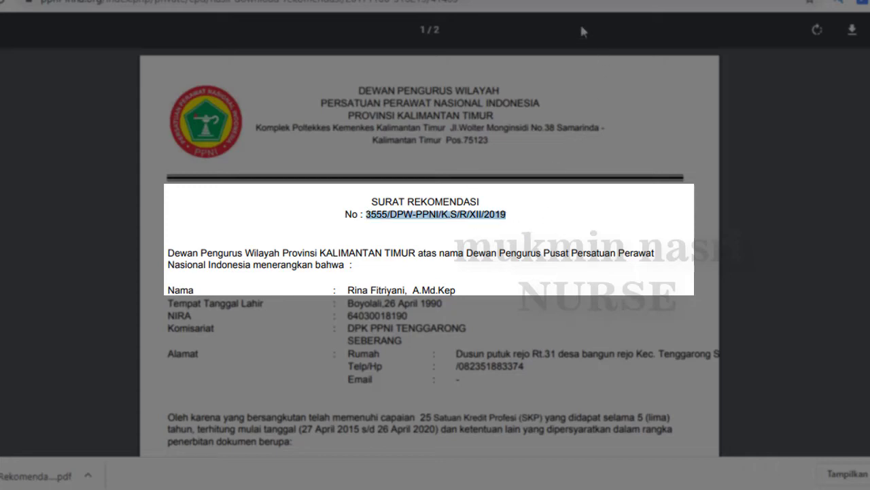
key("ctrl+c")
key("ctrl+Tab")
Paste the letter number, set the letter date to 20 December 2019, and finish Step 3
left_click(330, 231)
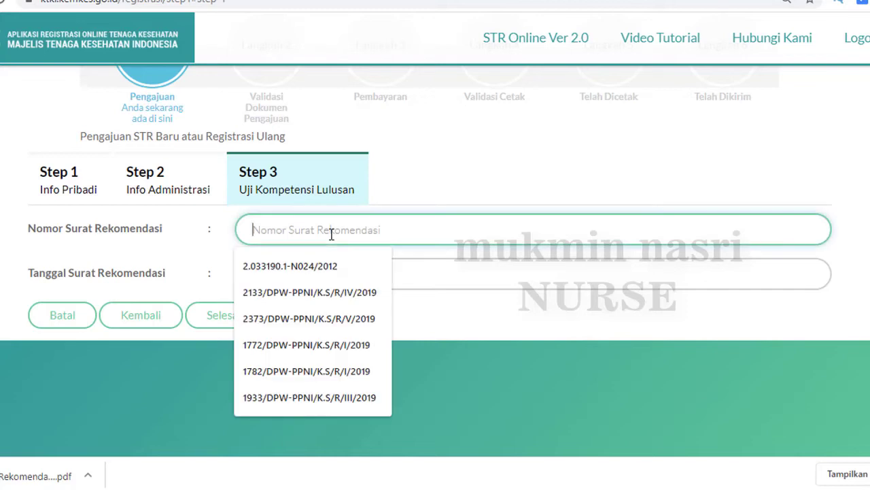
key("ctrl+v")
key("ctrl+Tab")
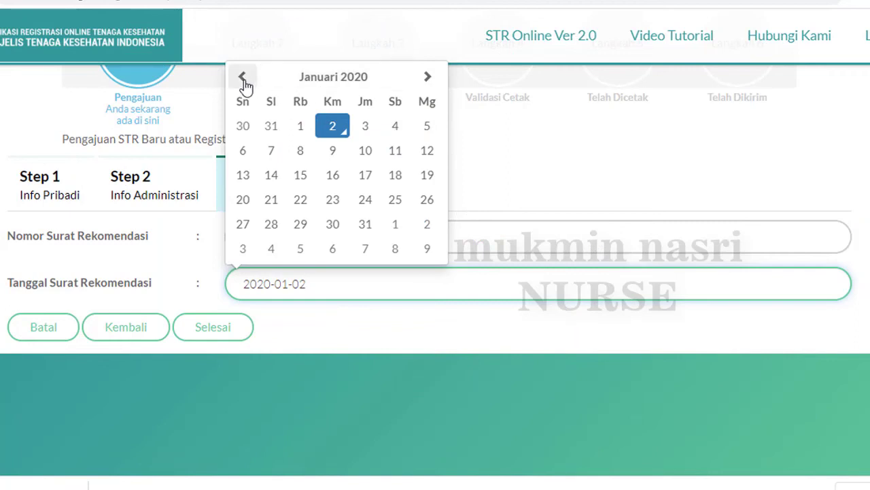
left_click(243, 79)
left_click(364, 200)
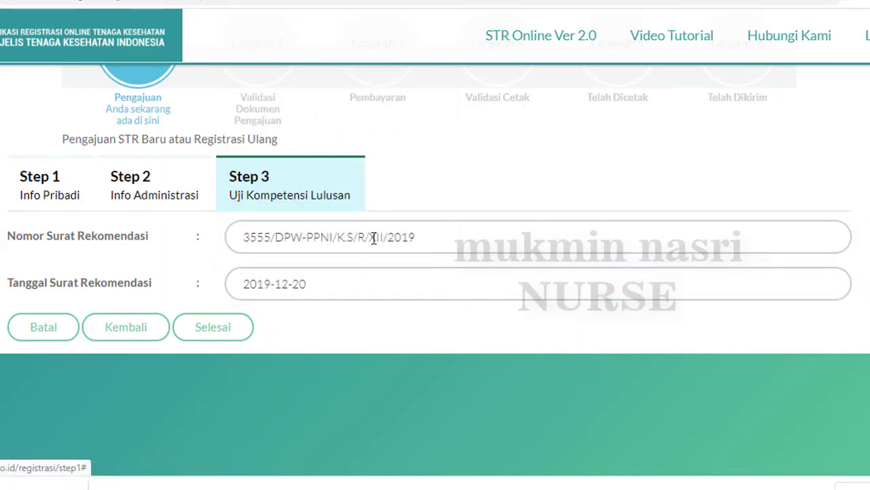
left_click(215, 329)
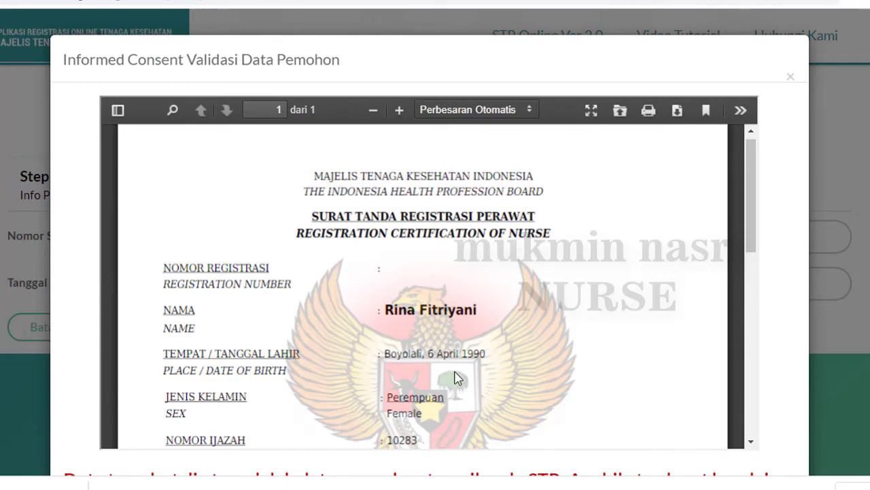
Review the STR preview, agree to the data consent statement, and confirm submission
scroll(457, 379, "down", 5)
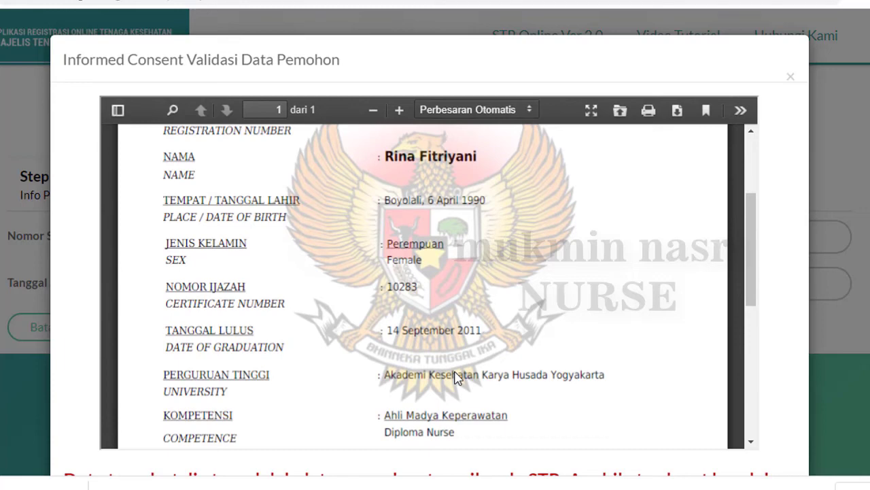
scroll(456, 375, "down", 5)
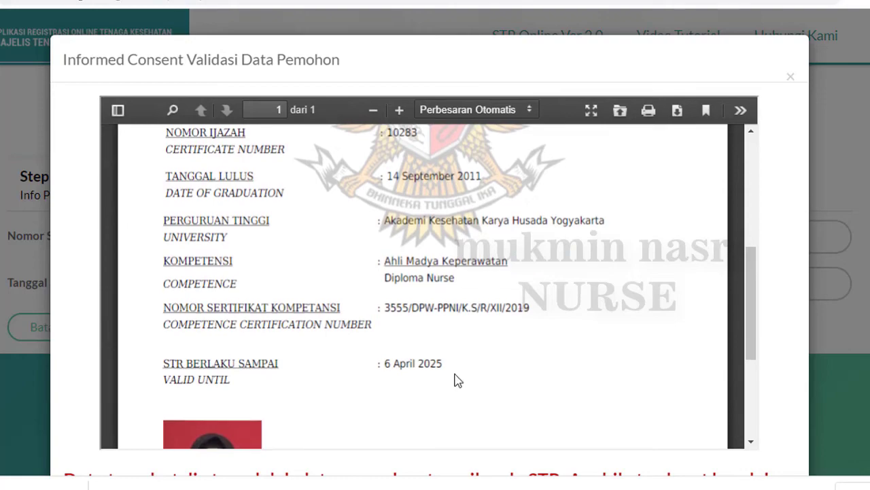
scroll(455, 371, "down", 7)
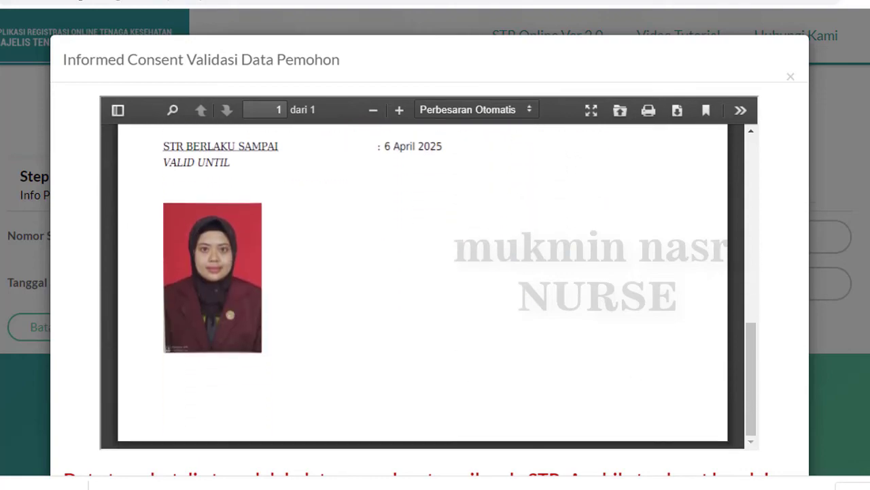
scroll(415, 299, "down", 6)
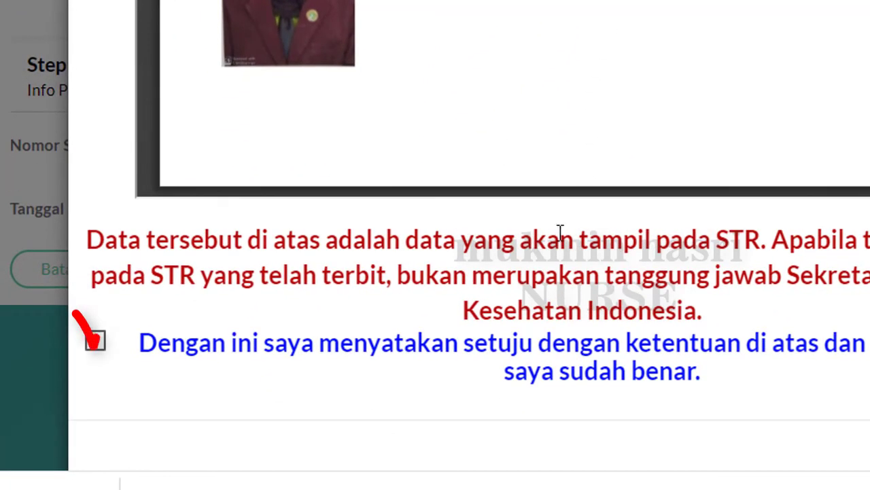
left_click(93, 344)
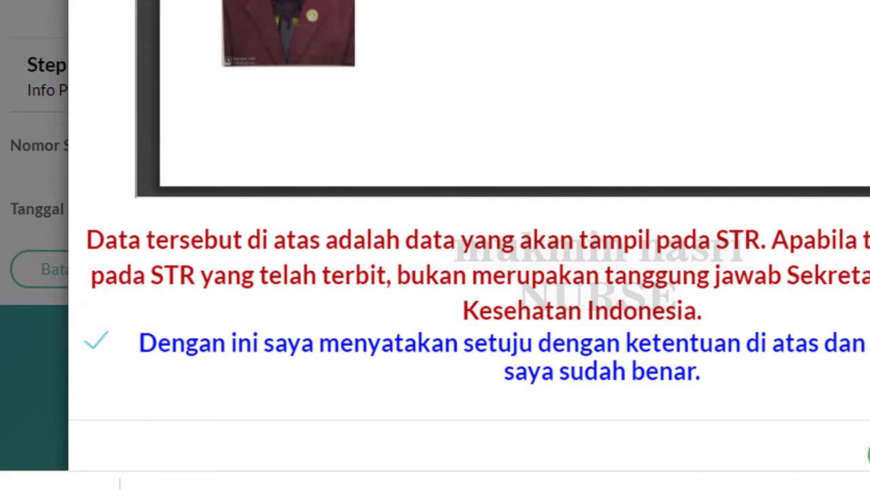
left_click(868, 454)
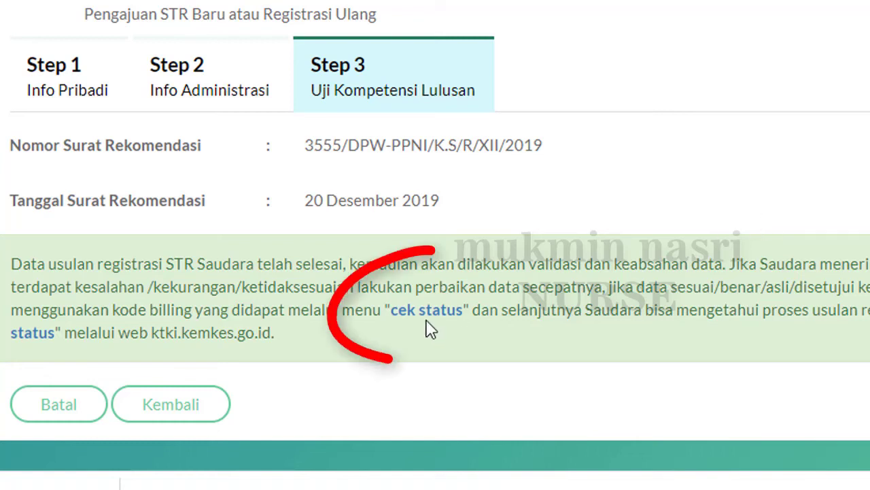
Follow the 'cek status' link in the completion notice
left_click(32, 332)
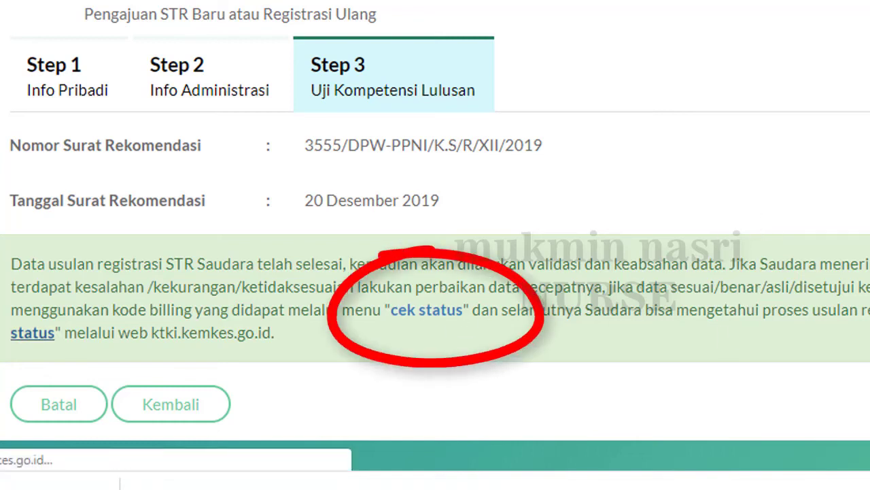